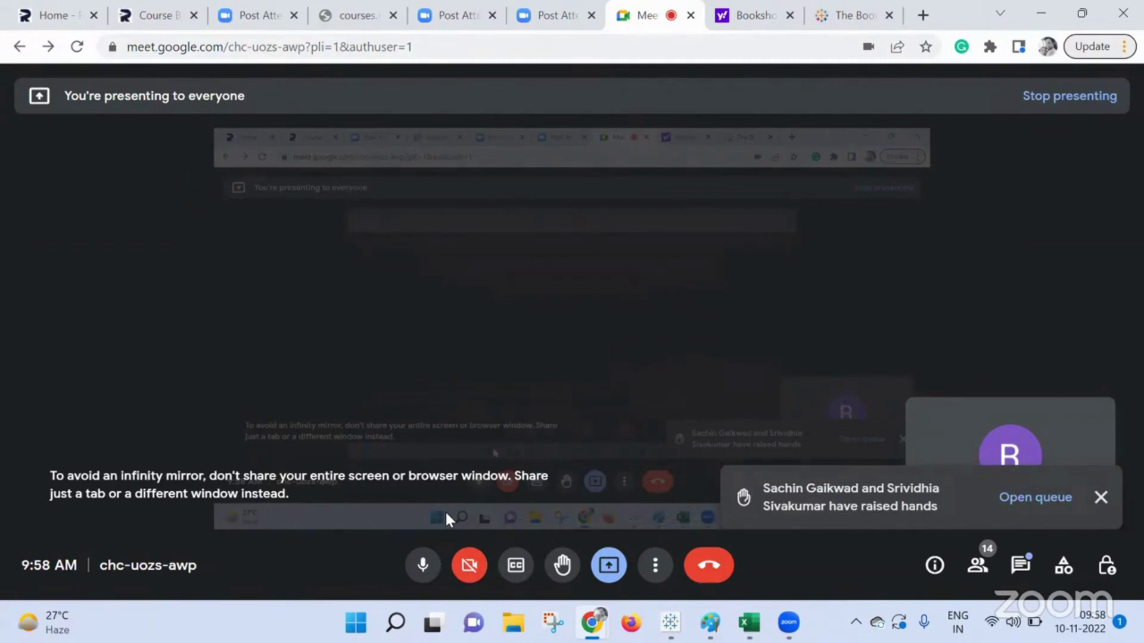
Switch to the Tableau Public workbook "Day 4 Live Tableau Doubts Session" and place Category on the rows of Sheet 6.
{"action": "mouse_move", "coordinate": [671, 622]}
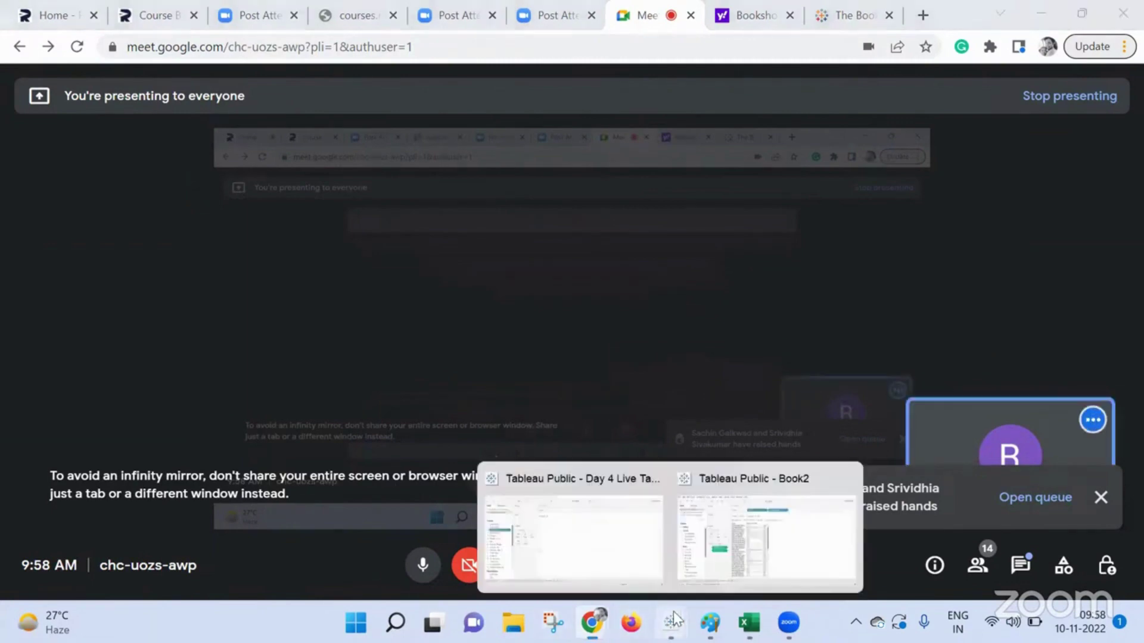
{"action": "left_click", "coordinate": [600, 541]}
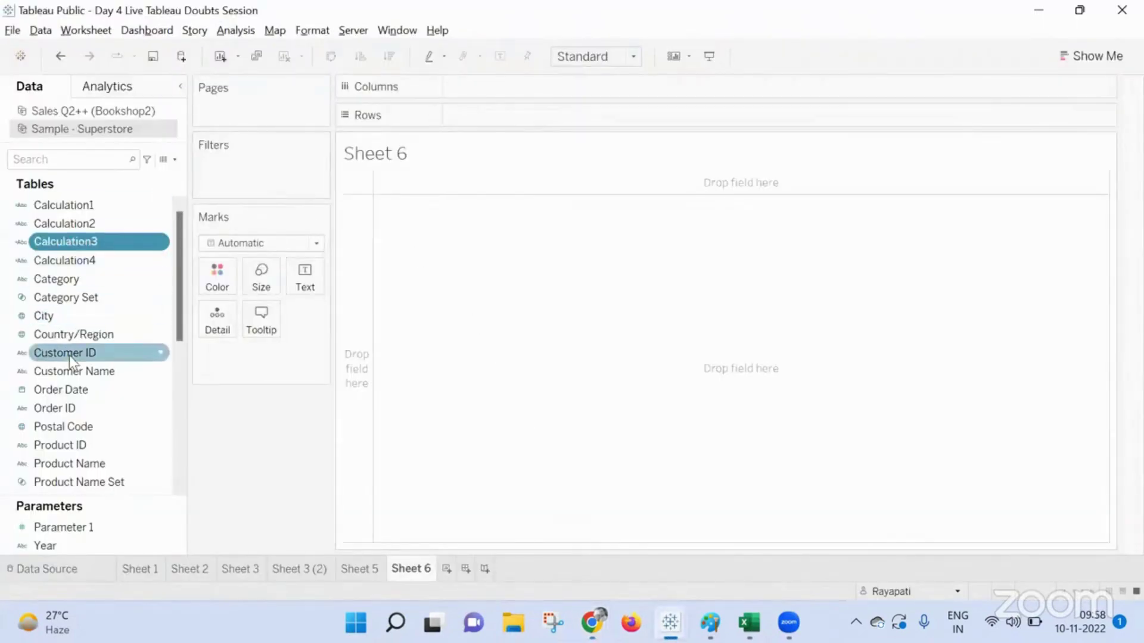
{"action": "left_click_drag", "start_coordinate": [72, 292], "coordinate": [538, 119]}
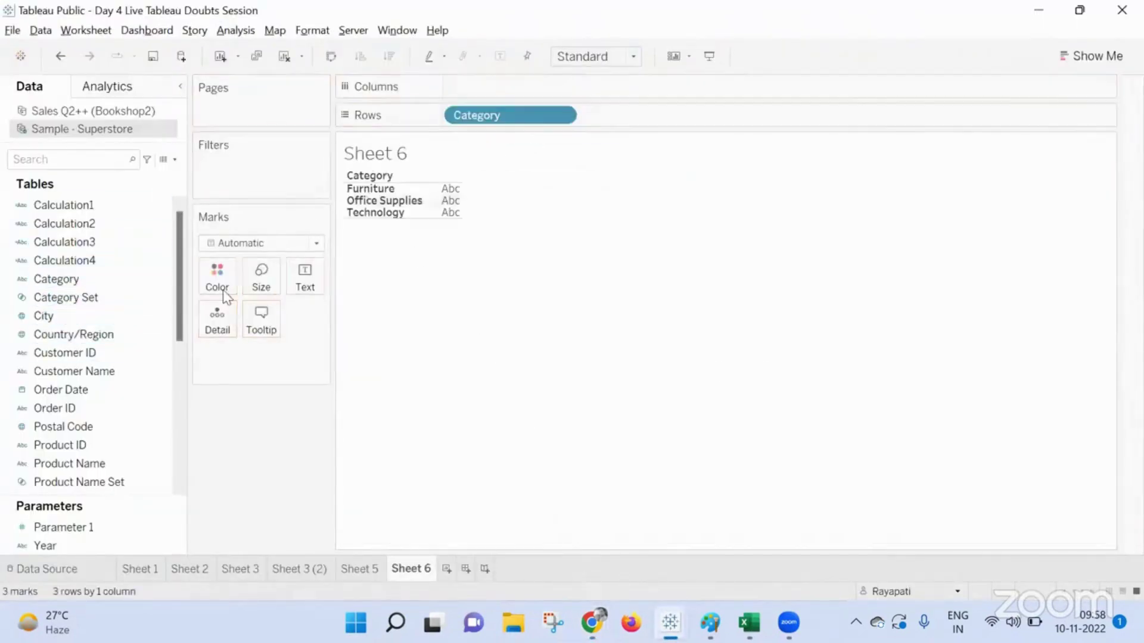
Break the category rows down further by Calculation2 and Region.
{"action": "left_click", "coordinate": [65, 225]}
{"action": "left_click_drag", "start_coordinate": [65, 231], "coordinate": [645, 126]}
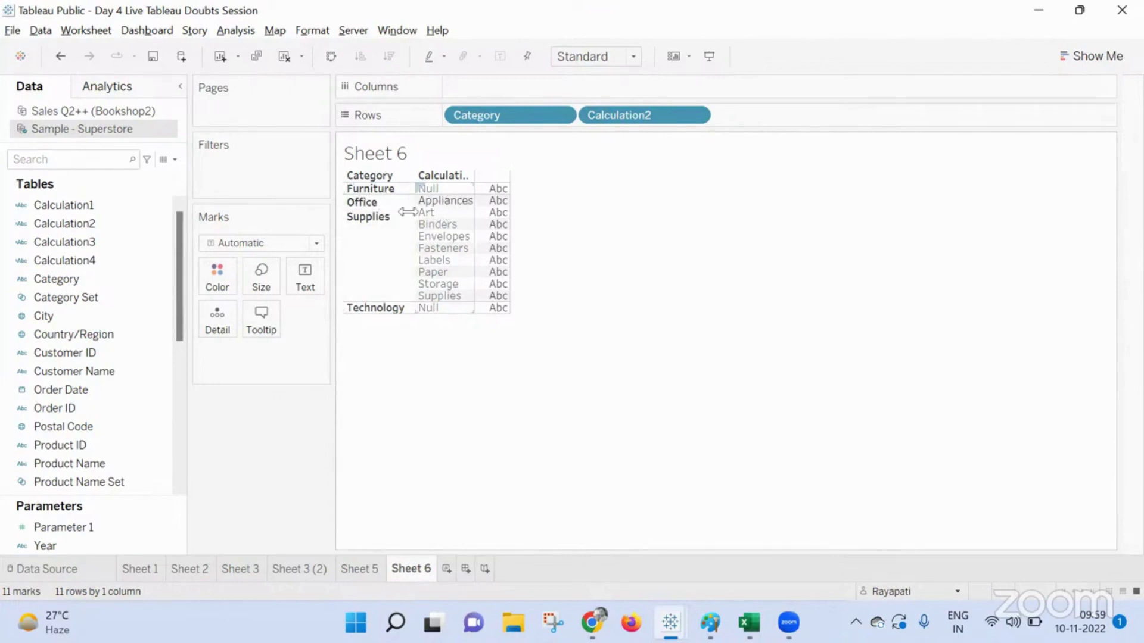
{"action": "scroll", "coordinate": [5, 319], "scroll_direction": "down", "scroll_amount": 3}
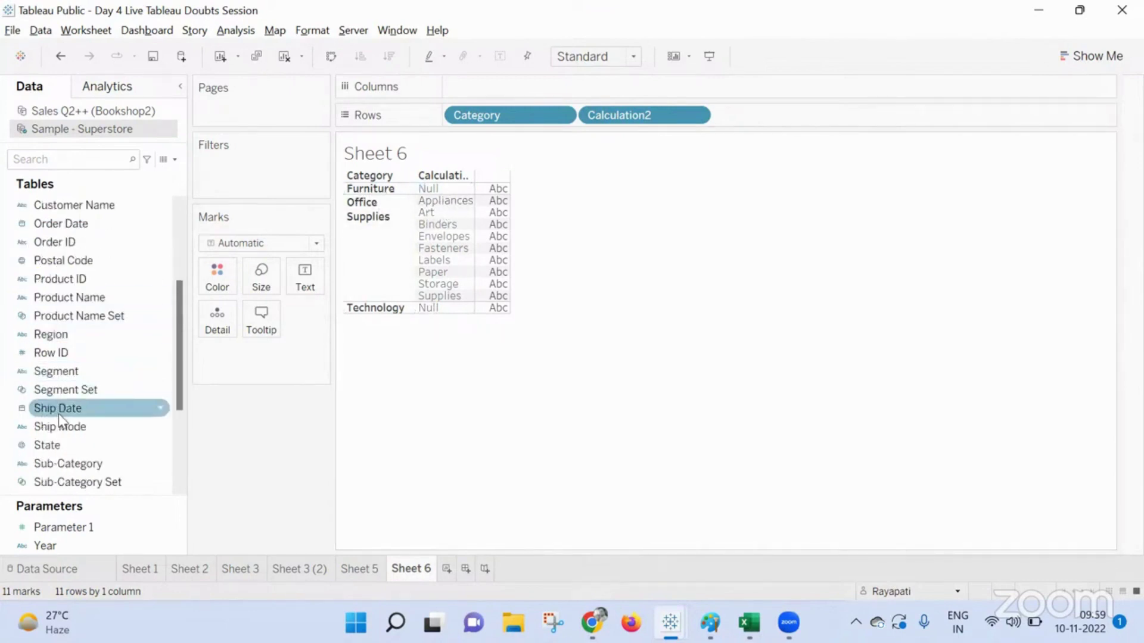
{"action": "left_click_drag", "start_coordinate": [53, 335], "coordinate": [864, 113]}
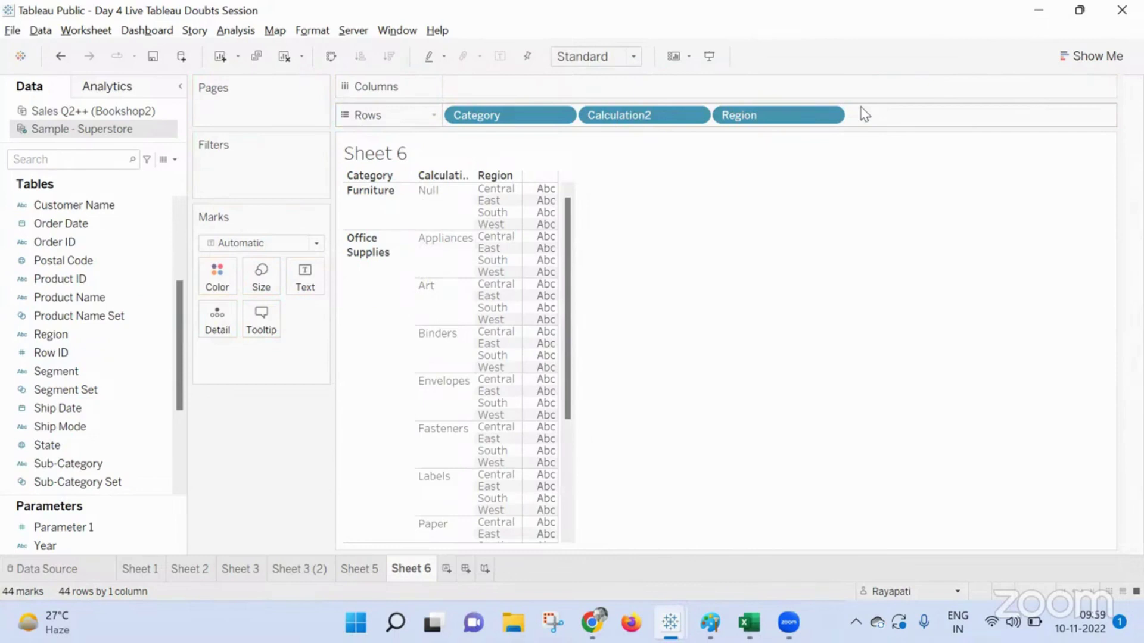
Remove Region and Calculation2 from the rows, keeping only Category.
{"action": "left_click_drag", "start_coordinate": [804, 115], "coordinate": [762, 186]}
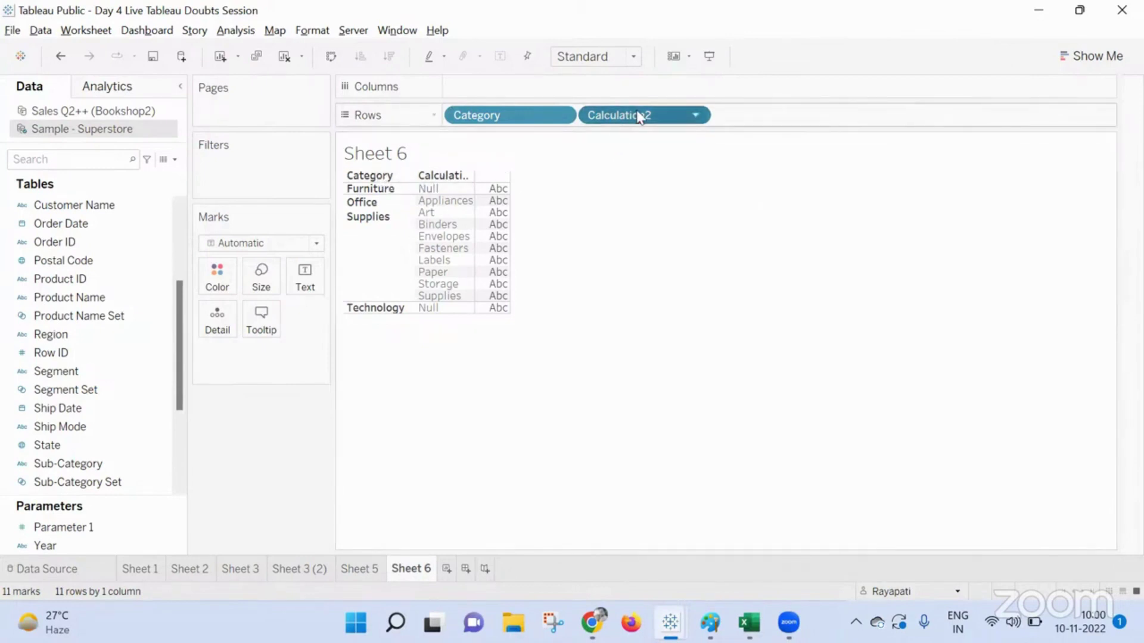
{"action": "left_click_drag", "start_coordinate": [639, 117], "coordinate": [590, 409]}
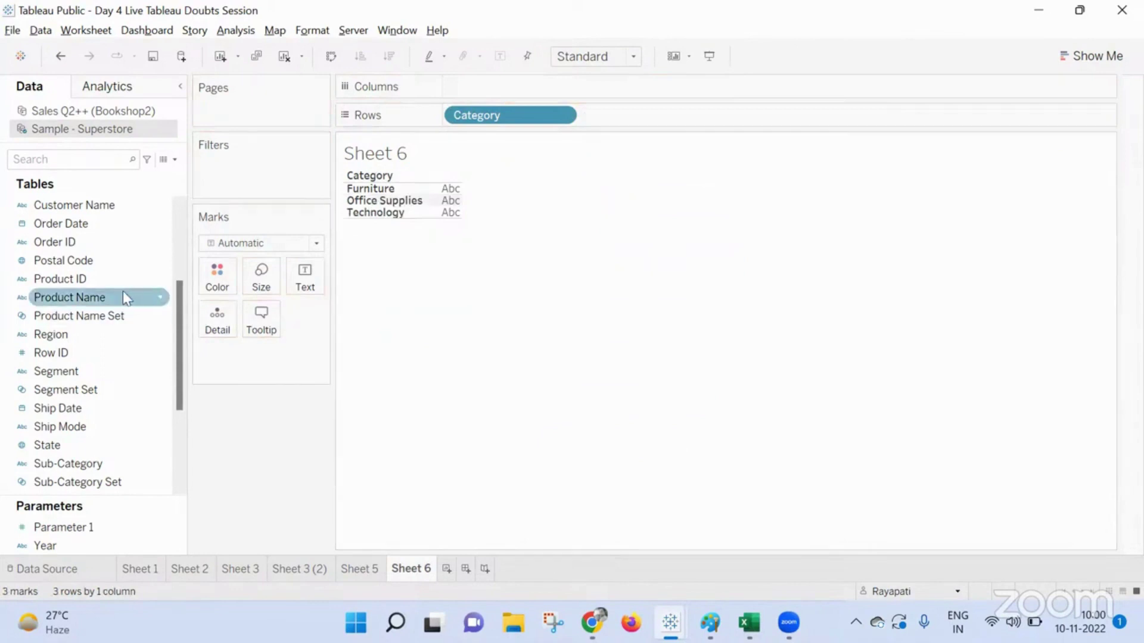
Show the sum of Sales as text values for each category.
{"action": "scroll", "coordinate": [122, 291], "scroll_direction": "down", "scroll_amount": 2}
{"action": "scroll", "coordinate": [98, 406], "scroll_direction": "down", "scroll_amount": 1}
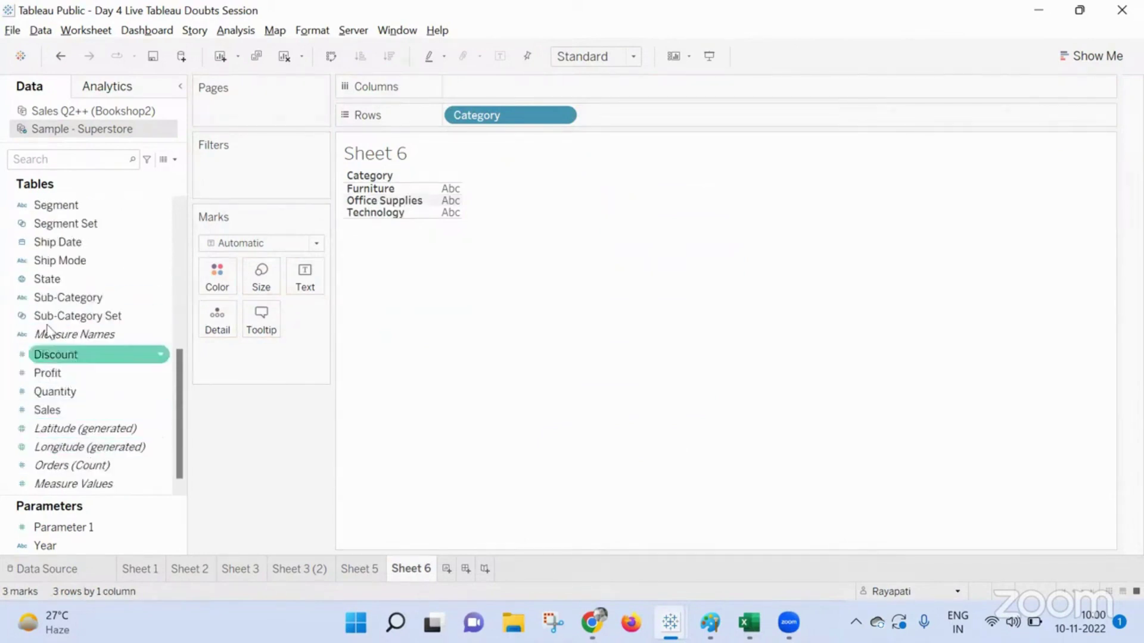
{"action": "left_click_drag", "start_coordinate": [65, 411], "coordinate": [310, 287]}
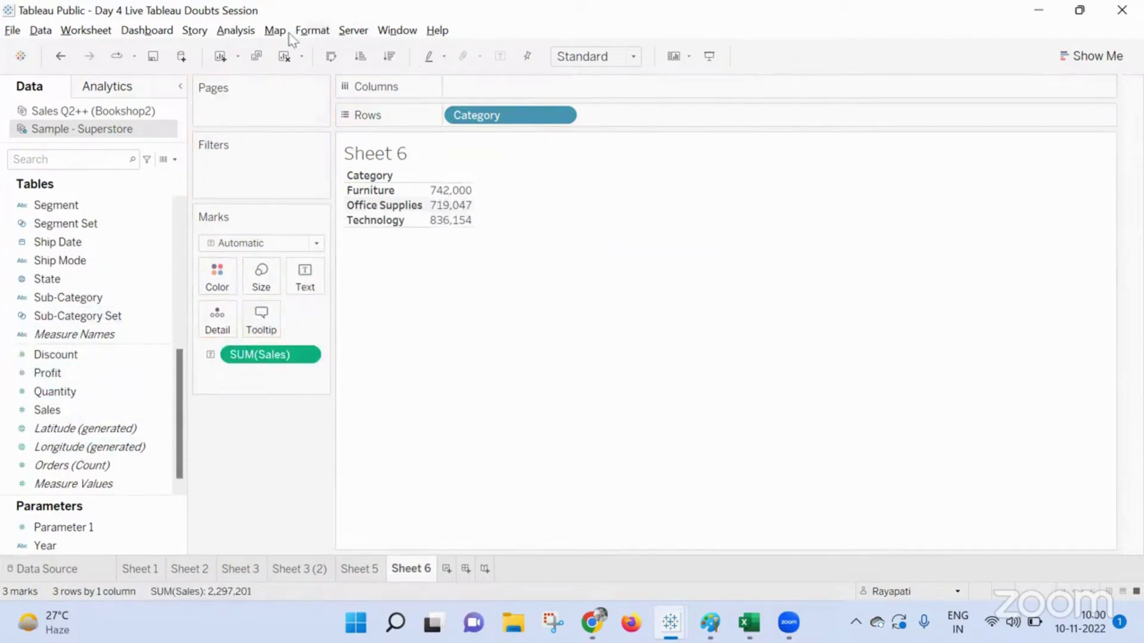
Turn on column grand totals for the category sales table.
{"action": "left_click", "coordinate": [250, 32]}
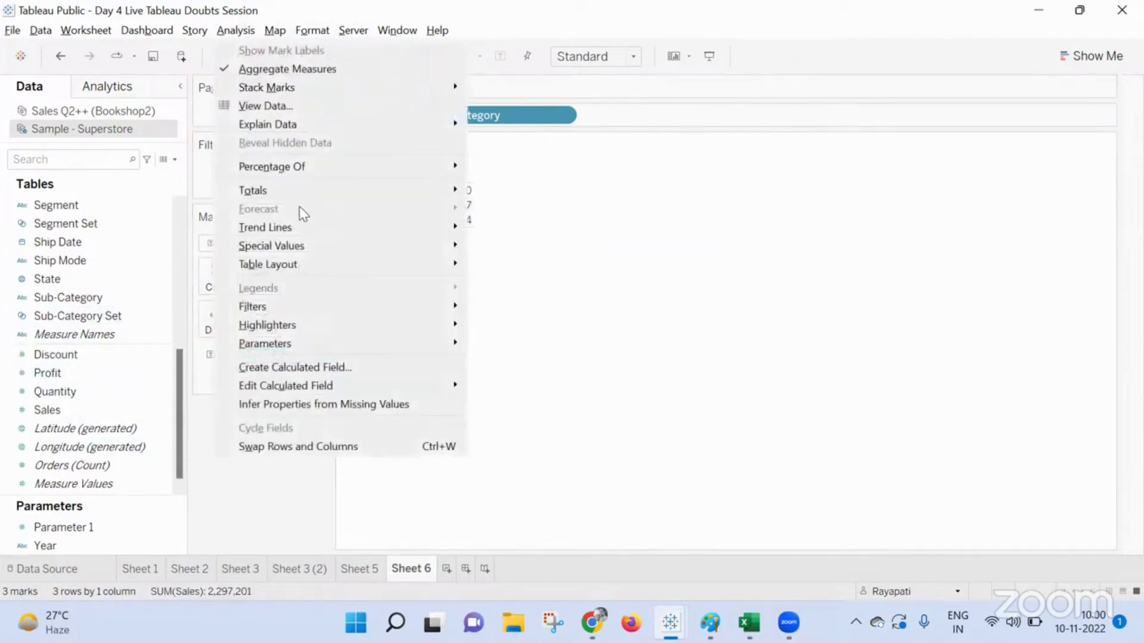
{"action": "mouse_move", "coordinate": [293, 191]}
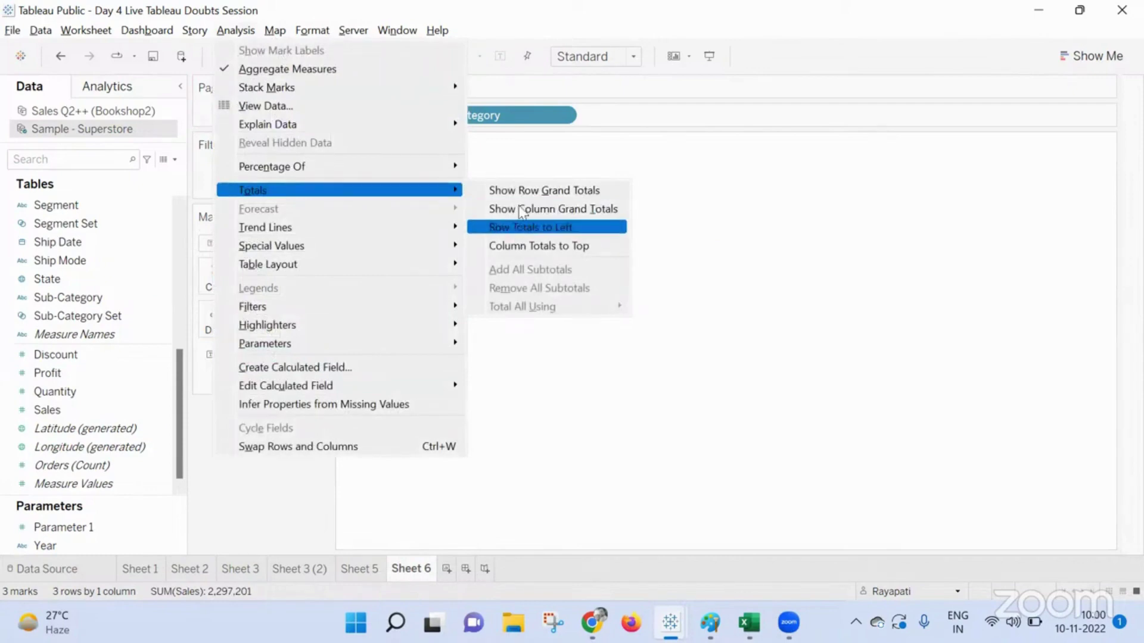
{"action": "left_click", "coordinate": [525, 209]}
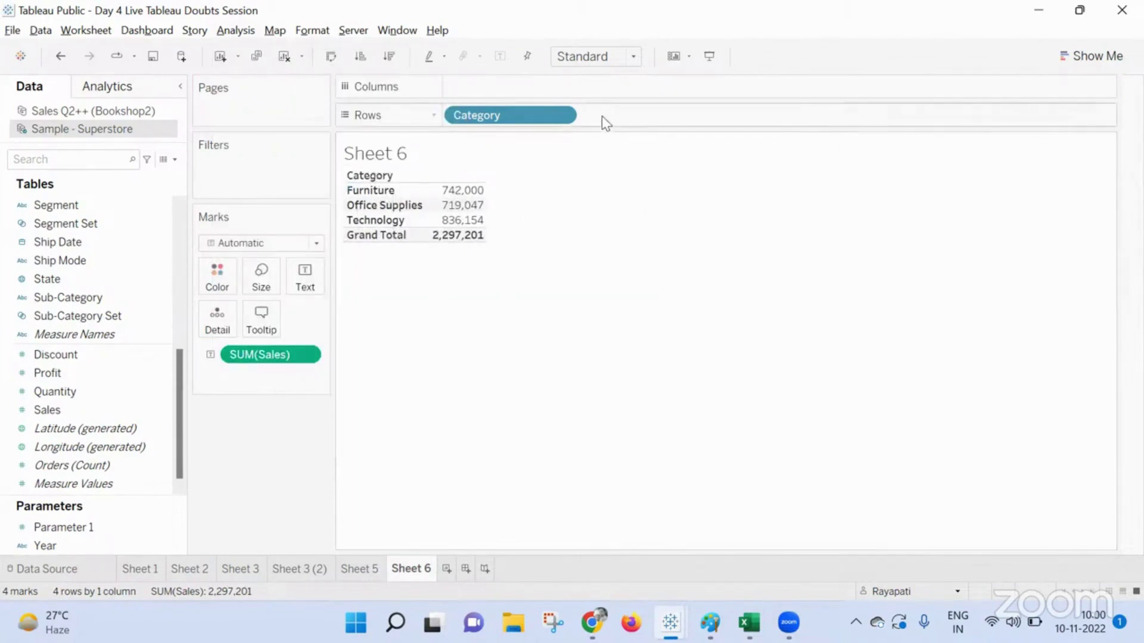
Add Calculation2 to the rows after Category to split the sales values.
{"action": "scroll", "coordinate": [75, 283], "scroll_direction": "up", "scroll_amount": 5}
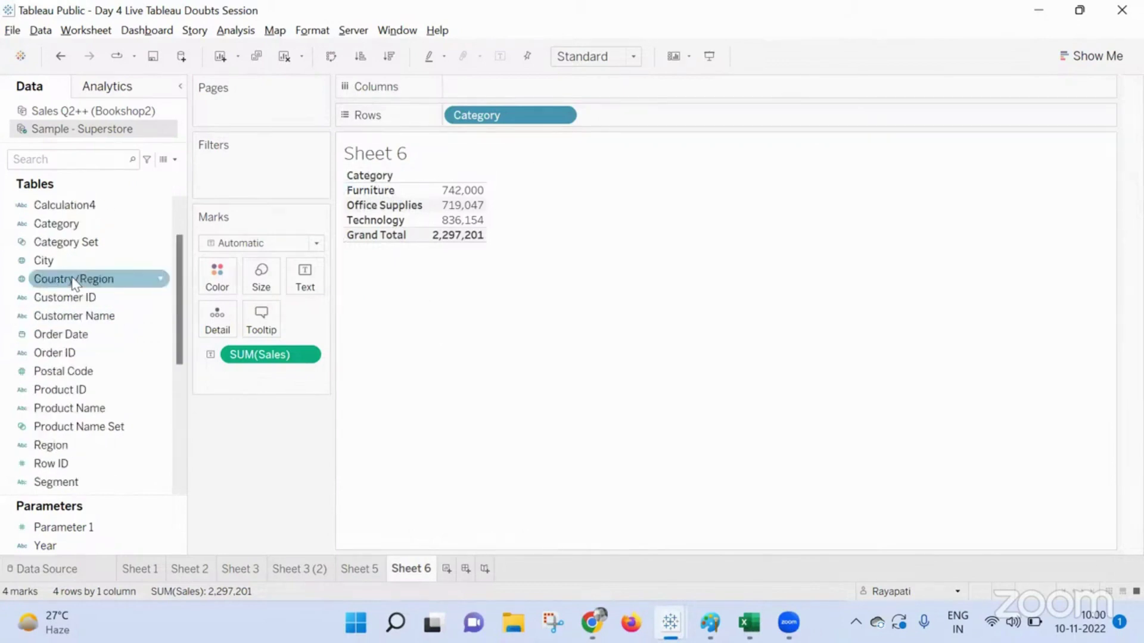
{"action": "scroll", "coordinate": [71, 298], "scroll_direction": "up", "scroll_amount": 3}
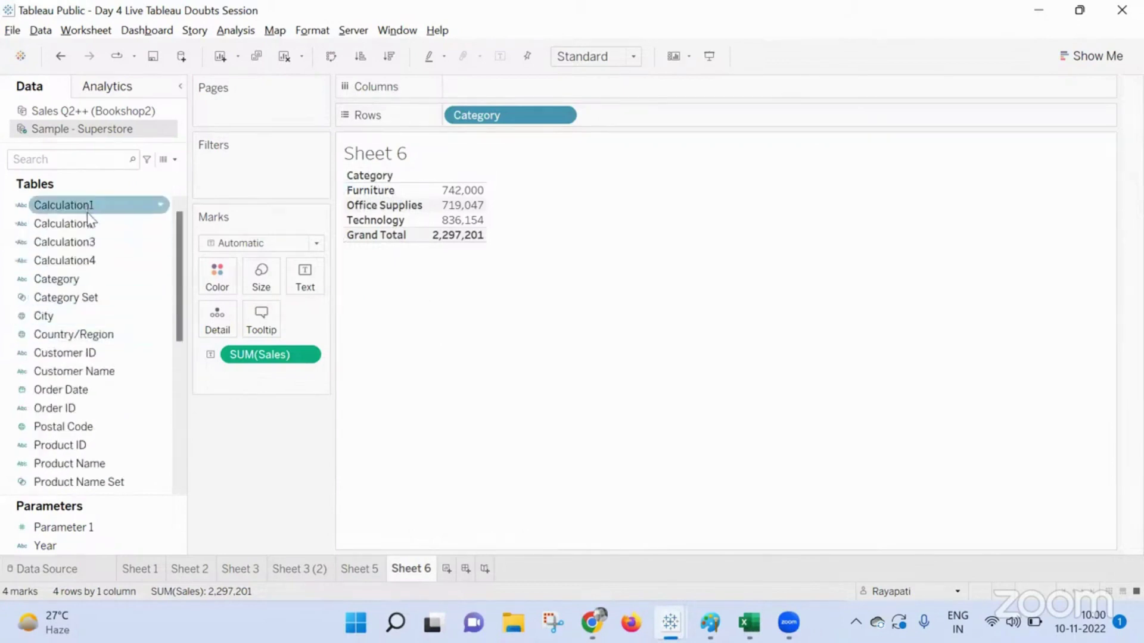
{"action": "left_click_drag", "start_coordinate": [88, 218], "coordinate": [678, 108]}
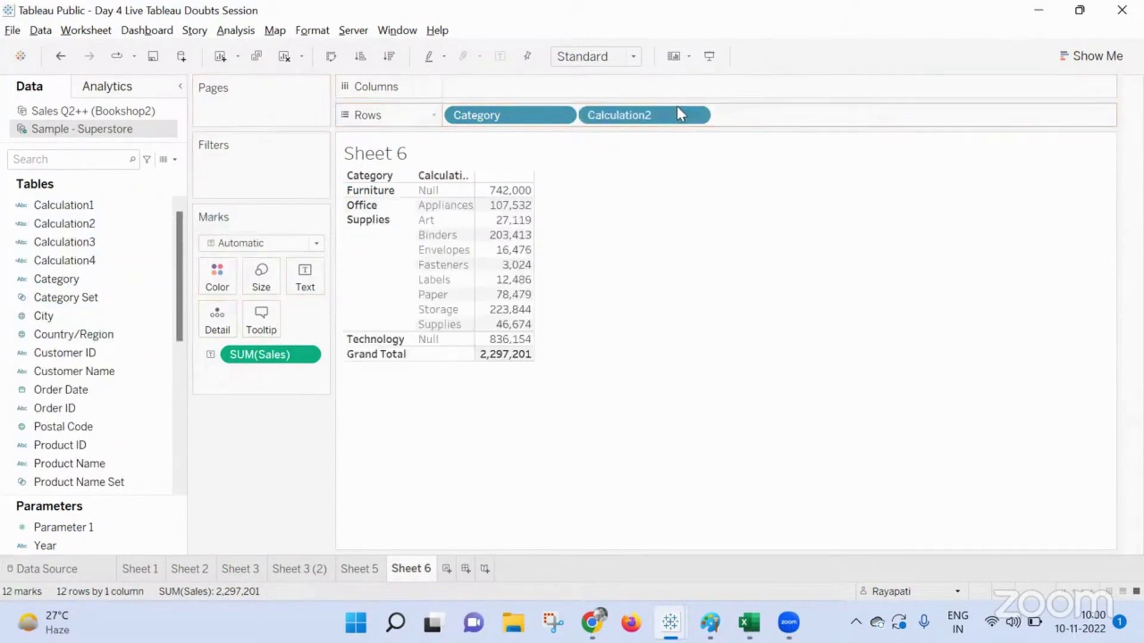
Examine the Calculation2 sales values and the details of the grand total cell beneath them.
{"action": "mouse_move", "coordinate": [523, 341]}
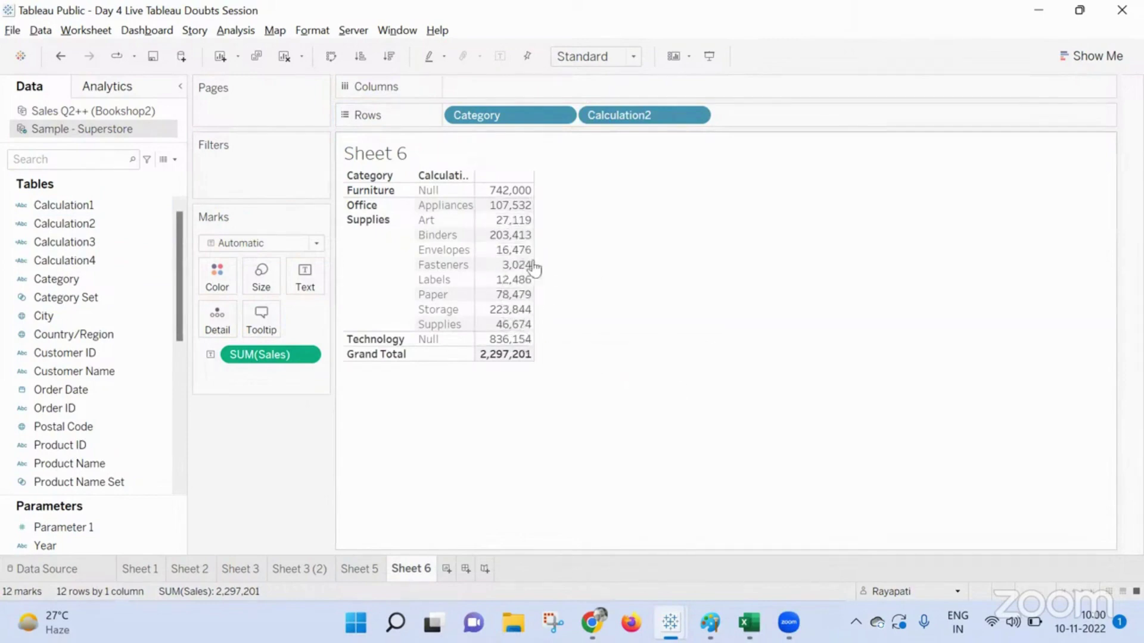
{"action": "mouse_move", "coordinate": [512, 365]}
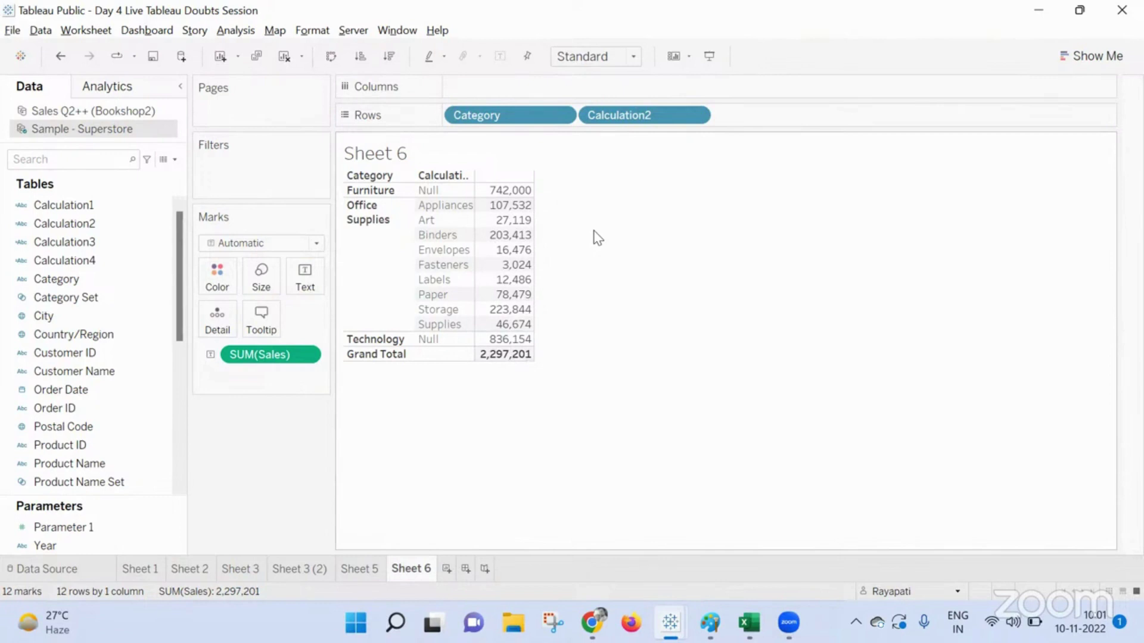
{"action": "left_click", "coordinate": [510, 364]}
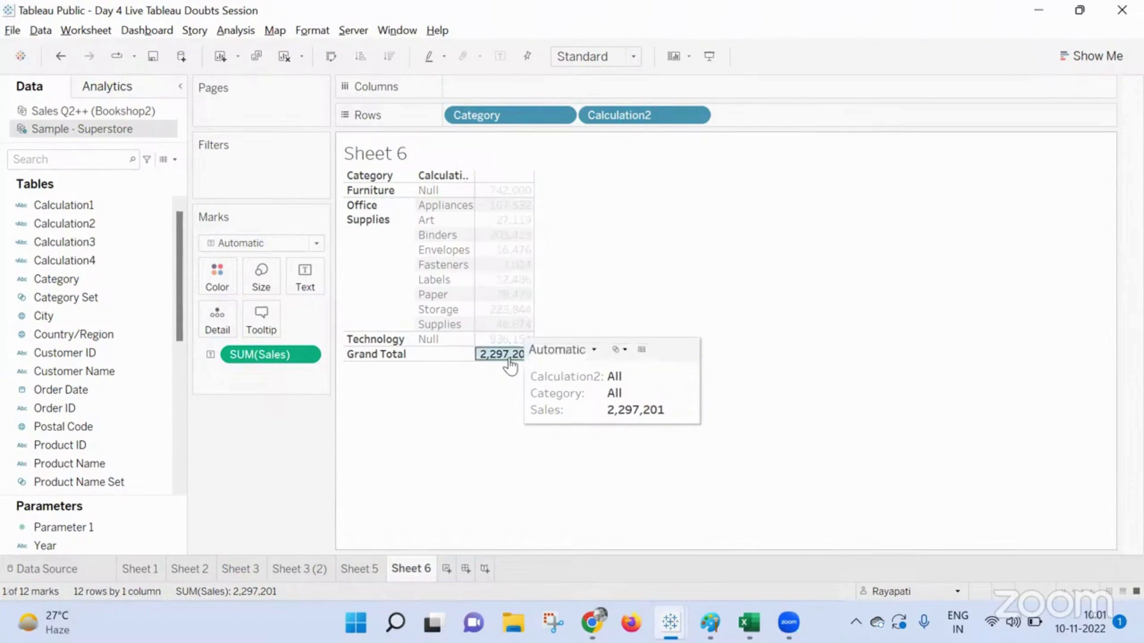
{"action": "left_click", "coordinate": [510, 364]}
{"action": "left_click", "coordinate": [510, 363]}
{"action": "left_click", "coordinate": [624, 233]}
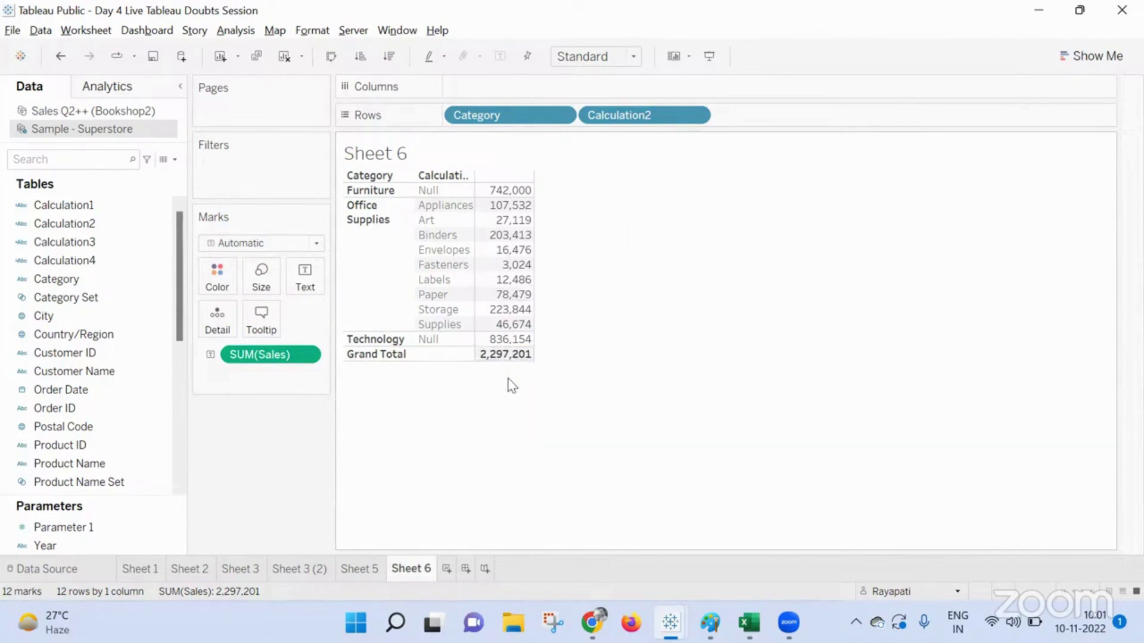
{"action": "mouse_move", "coordinate": [499, 366]}
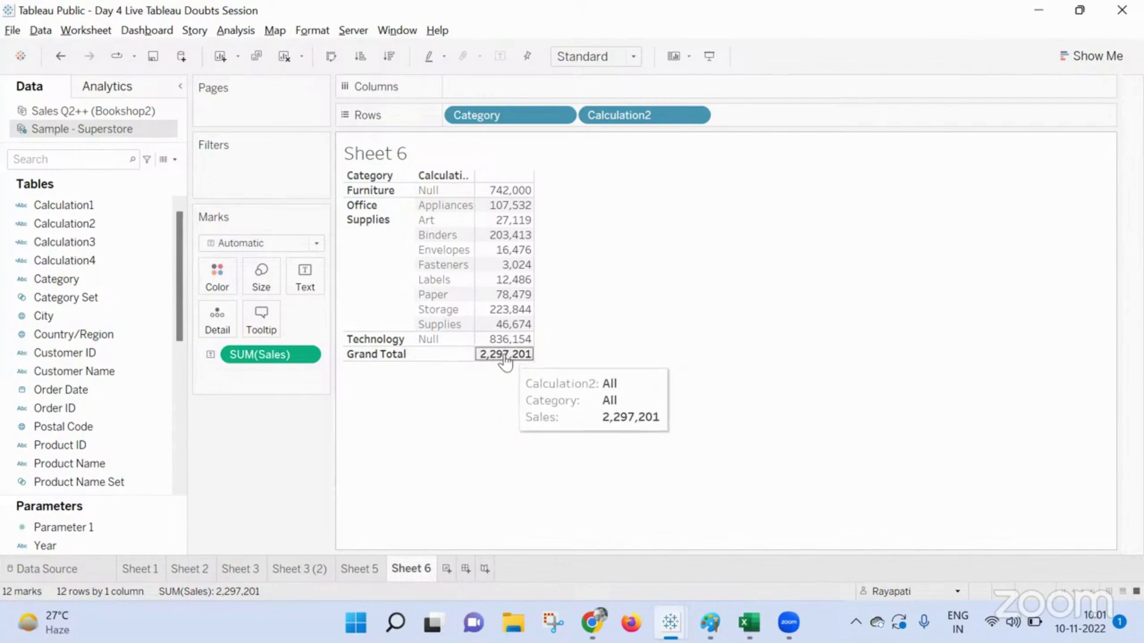
{"action": "left_click", "coordinate": [505, 356]}
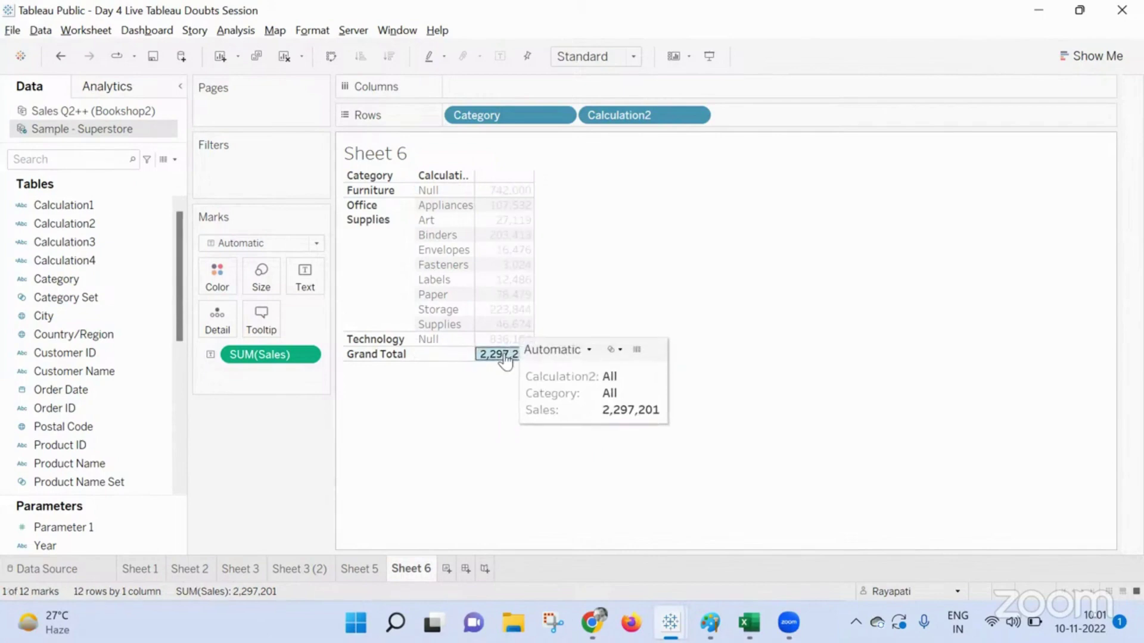
{"action": "left_click", "coordinate": [495, 411]}
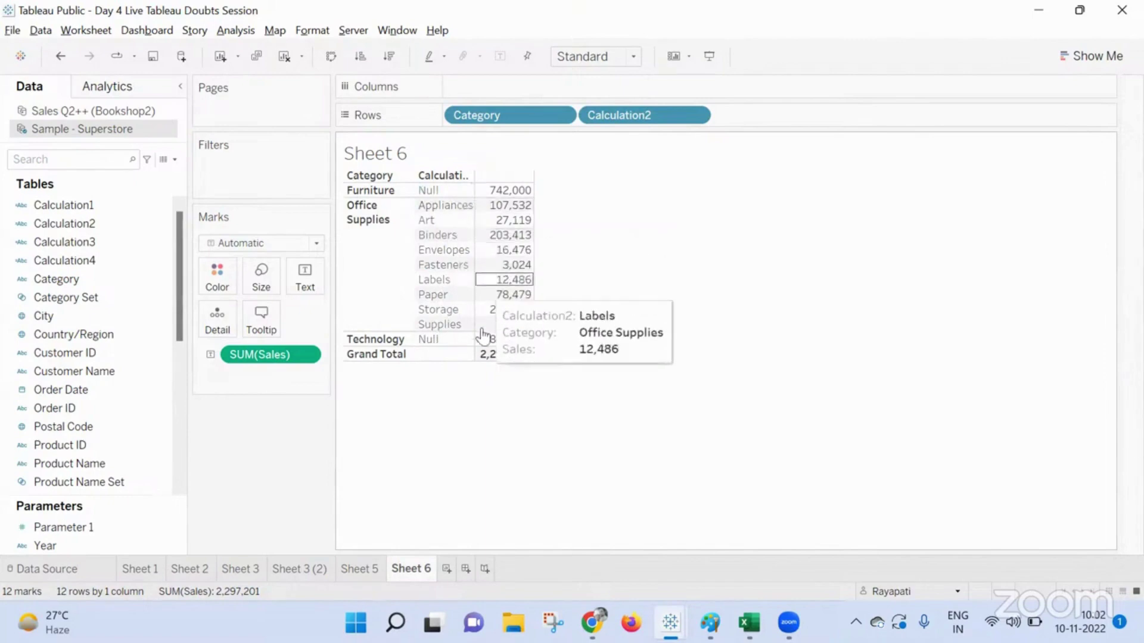
{"action": "mouse_move", "coordinate": [502, 362]}
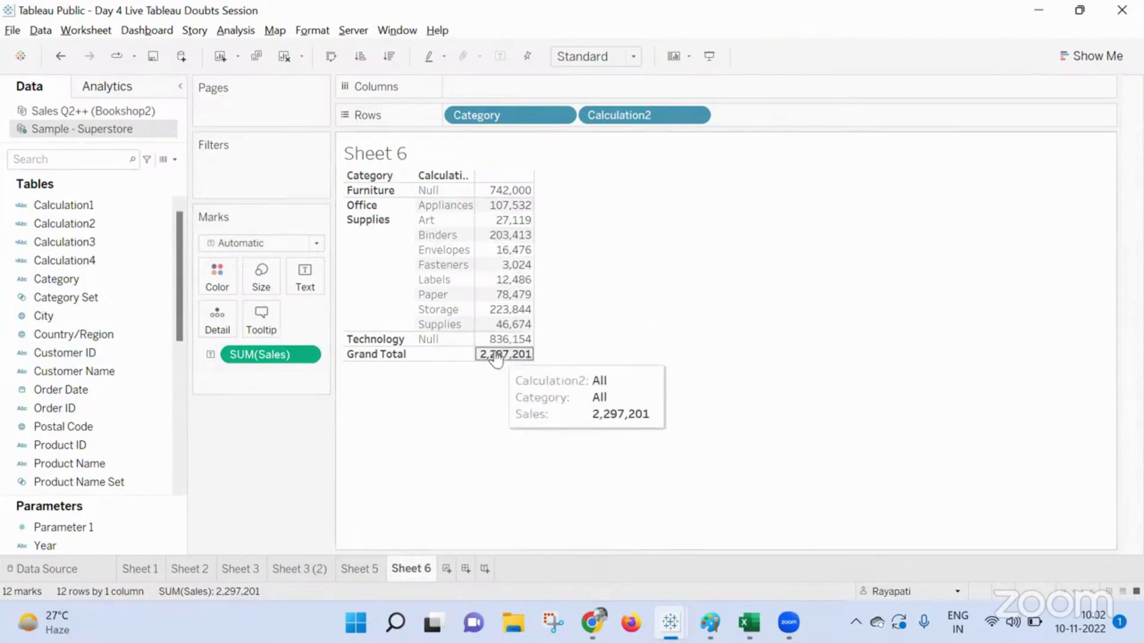
{"action": "left_click", "coordinate": [496, 356]}
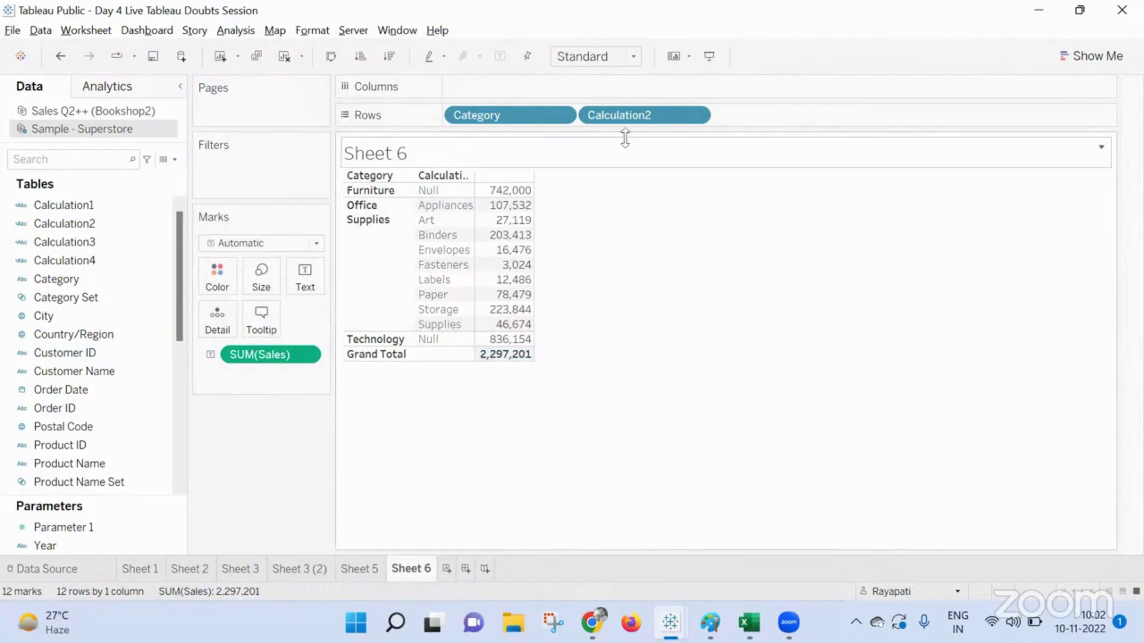
Replace Calculation2 with Sub-Category on the rows, checking the grand total cell's details with only Category in place.
{"action": "left_click_drag", "start_coordinate": [692, 115], "coordinate": [768, 229]}
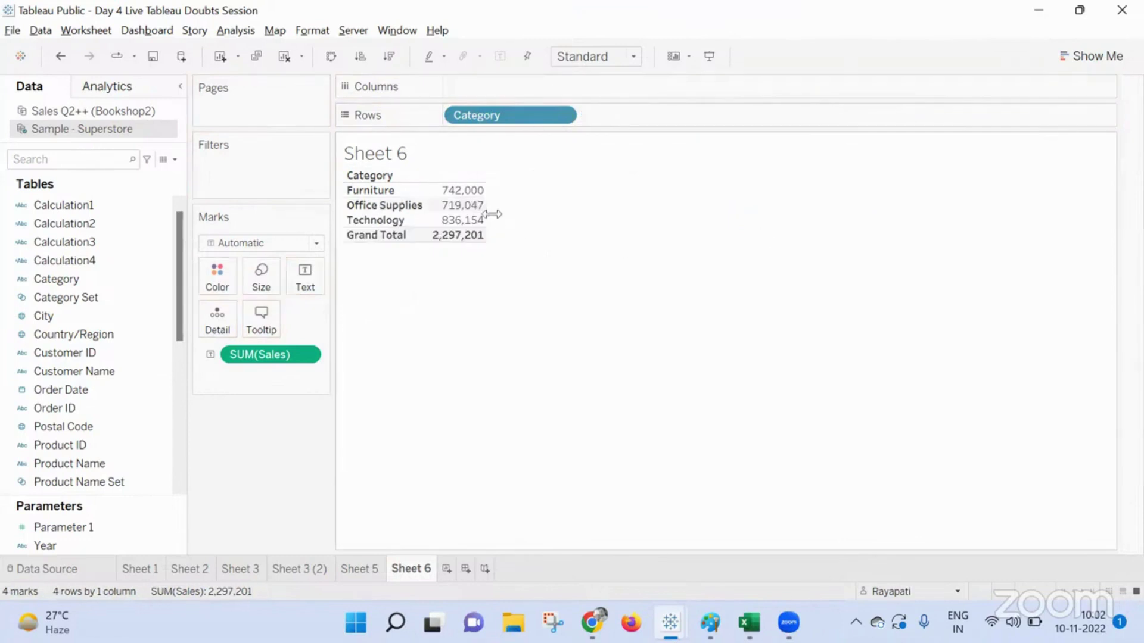
{"action": "left_click", "coordinate": [465, 239]}
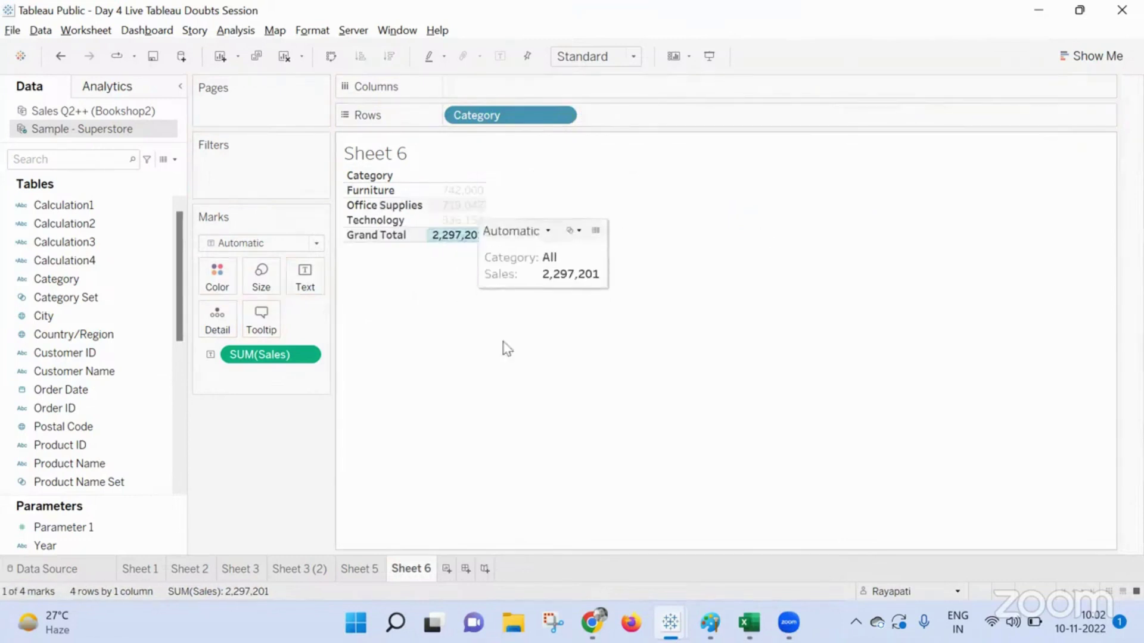
{"action": "scroll", "coordinate": [95, 314], "scroll_direction": "down", "scroll_amount": 4}
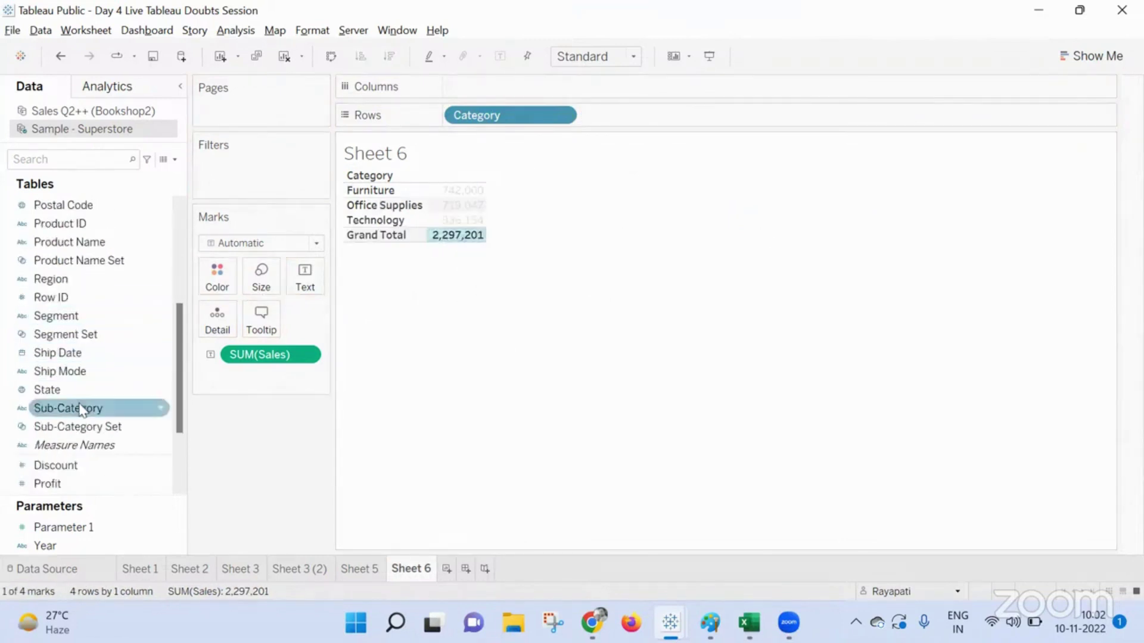
{"action": "left_click_drag", "start_coordinate": [76, 408], "coordinate": [707, 115]}
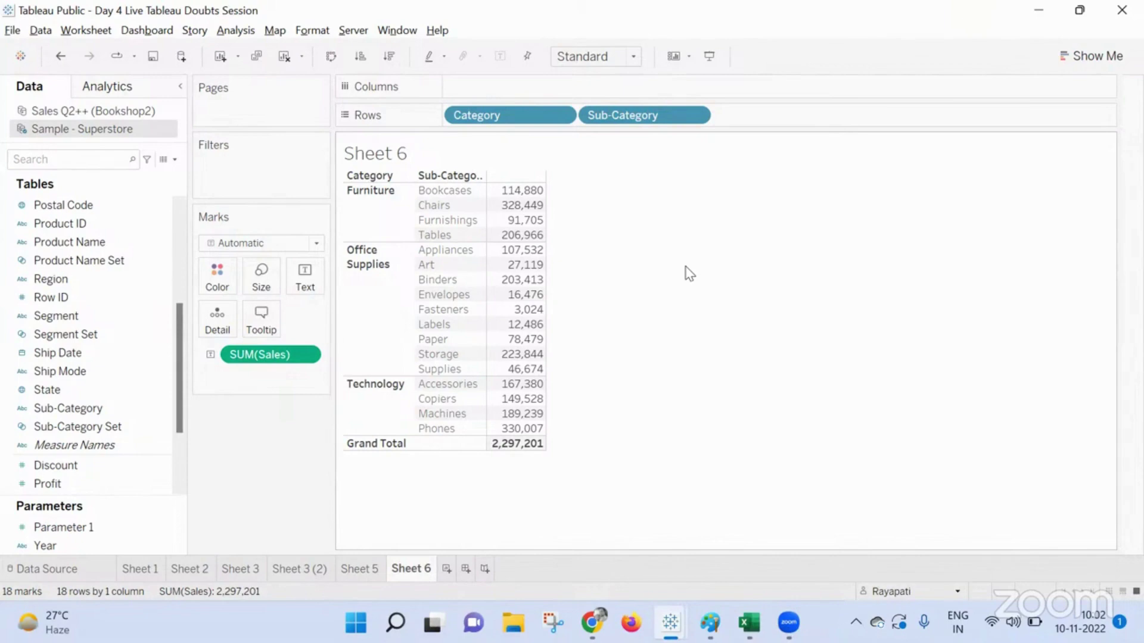
{"action": "mouse_move", "coordinate": [535, 448]}
Move the column totals to the top of the sub-category table and inspect the grand total cell's details.
{"action": "left_click", "coordinate": [236, 31]}
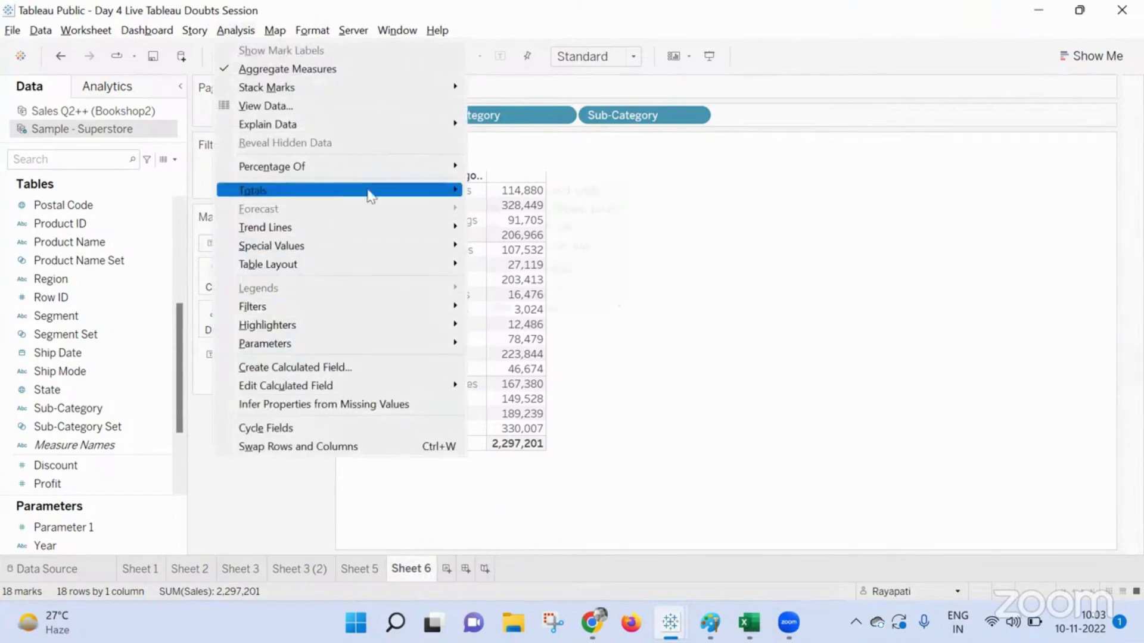
{"action": "mouse_move", "coordinate": [371, 190]}
{"action": "left_click", "coordinate": [562, 252]}
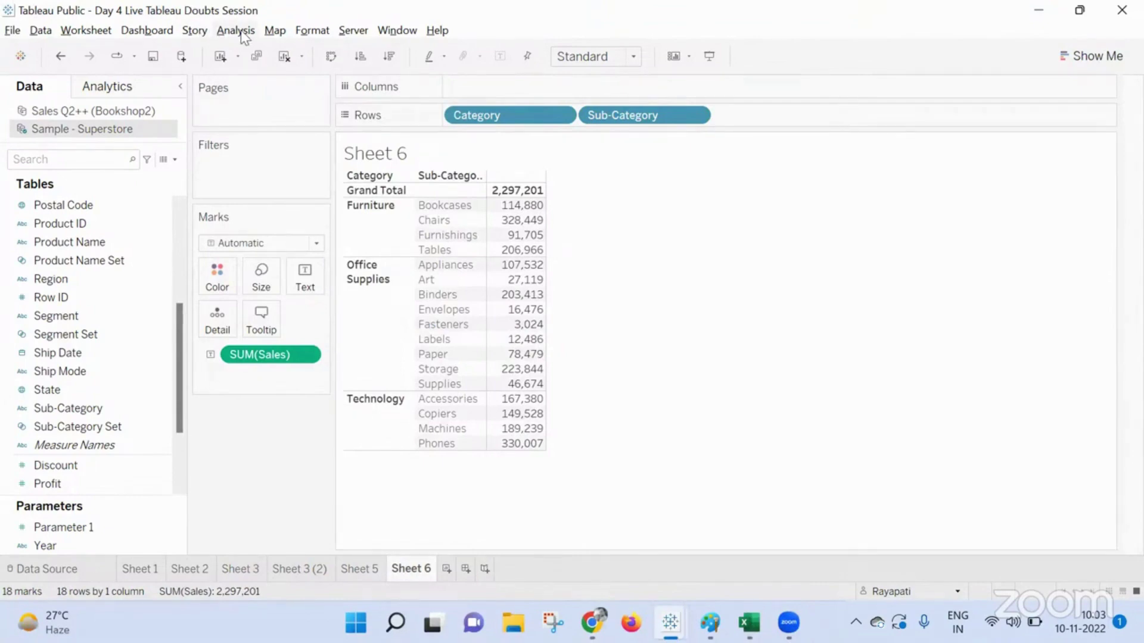
{"action": "left_click", "coordinate": [517, 189]}
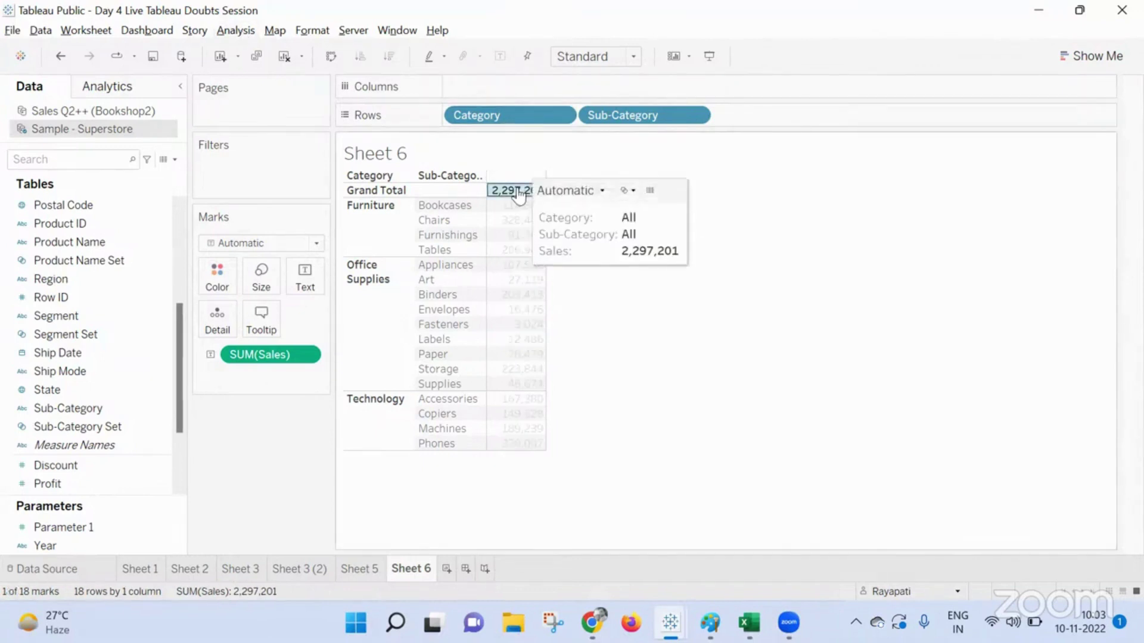
{"action": "left_click", "coordinate": [518, 193]}
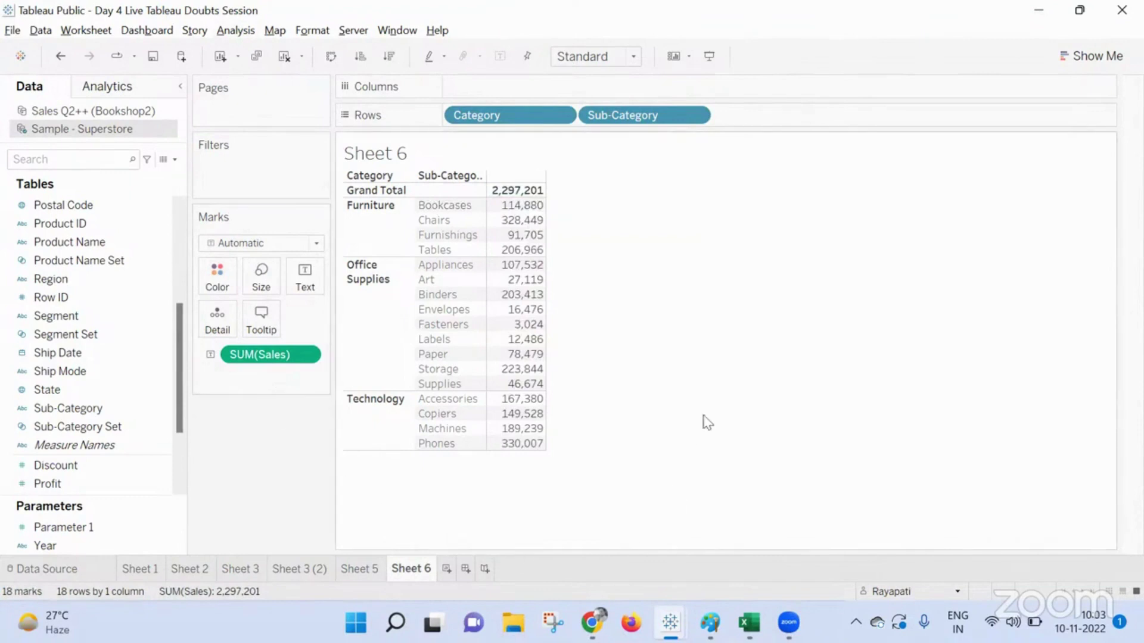
{"action": "left_click", "coordinate": [517, 191]}
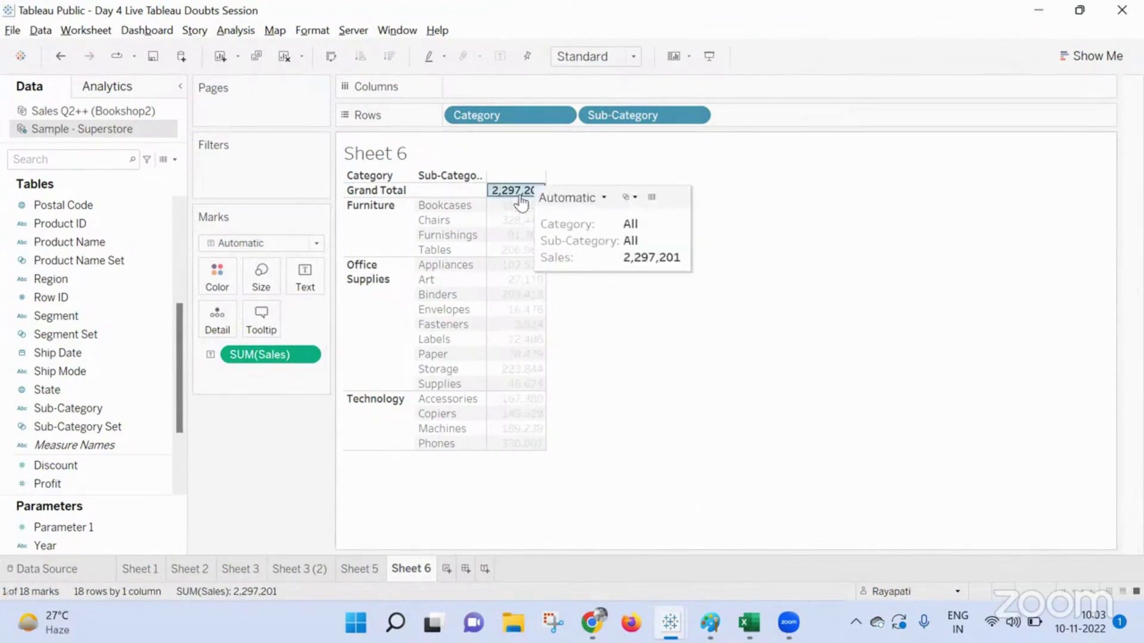
{"action": "left_click", "coordinate": [723, 400]}
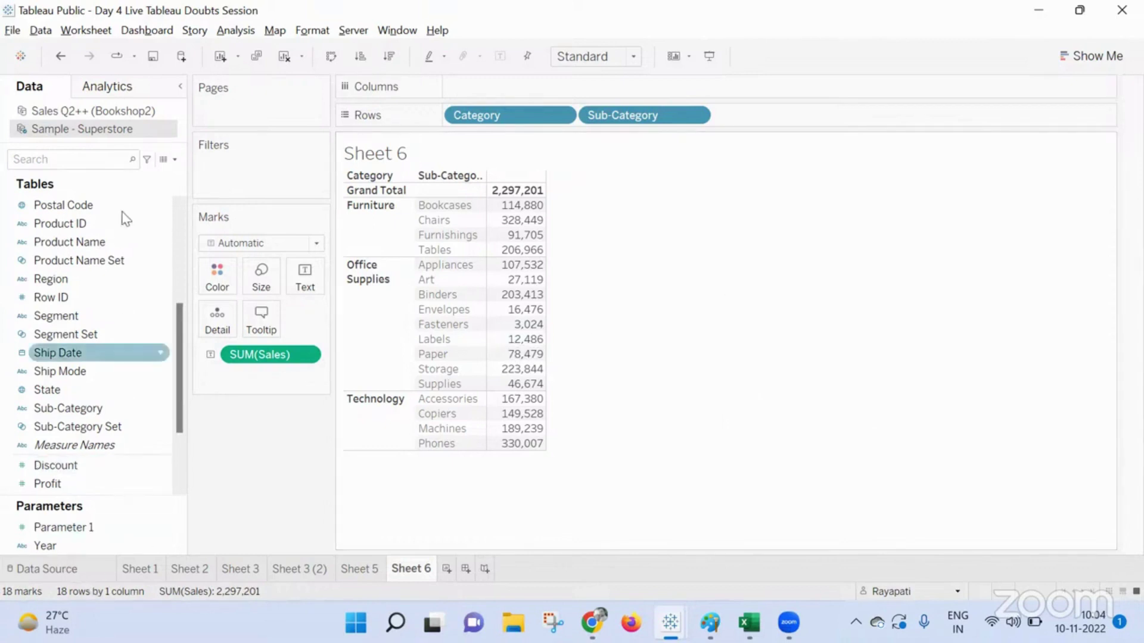
{"action": "left_click", "coordinate": [175, 159]}
{"action": "key", "text": "Escape"}
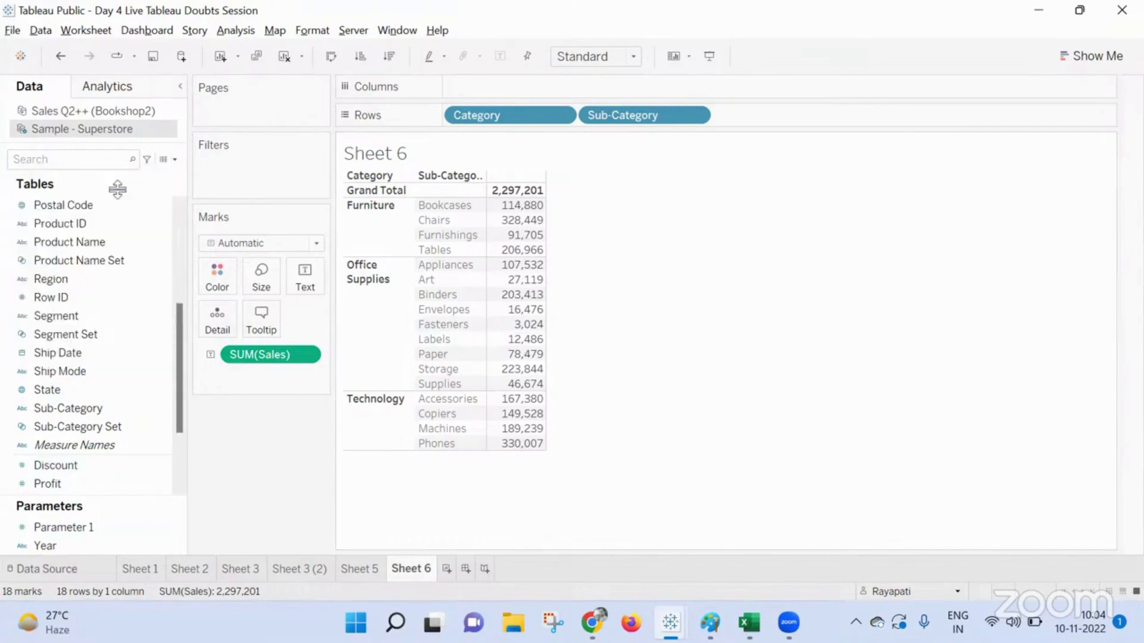
{"action": "left_click", "coordinate": [400, 229]}
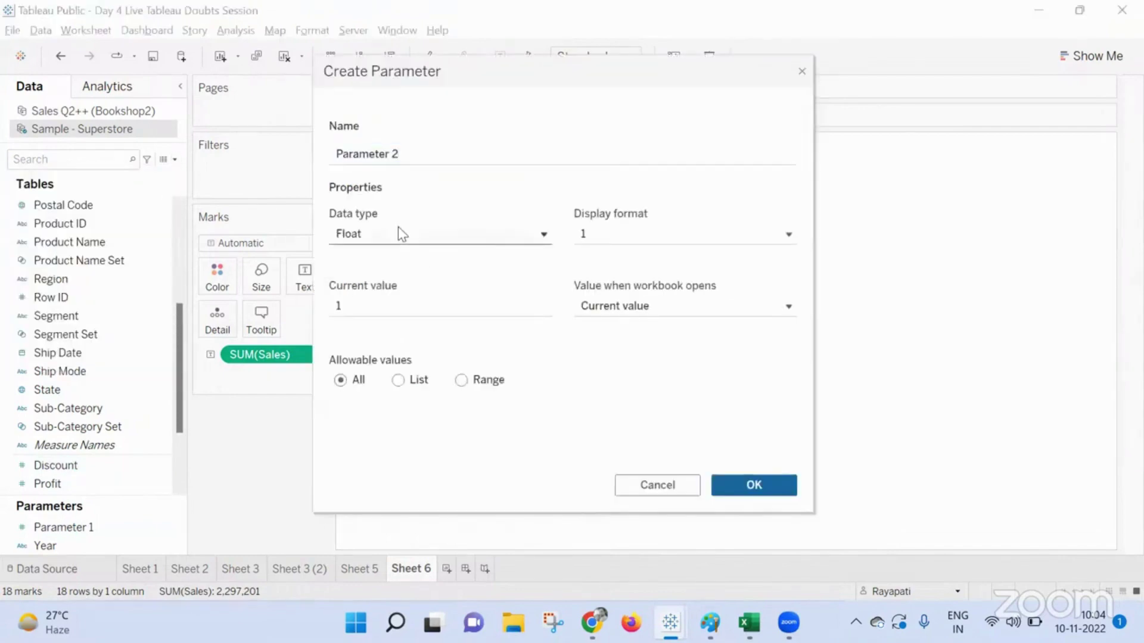
{"action": "left_click", "coordinate": [371, 295]}
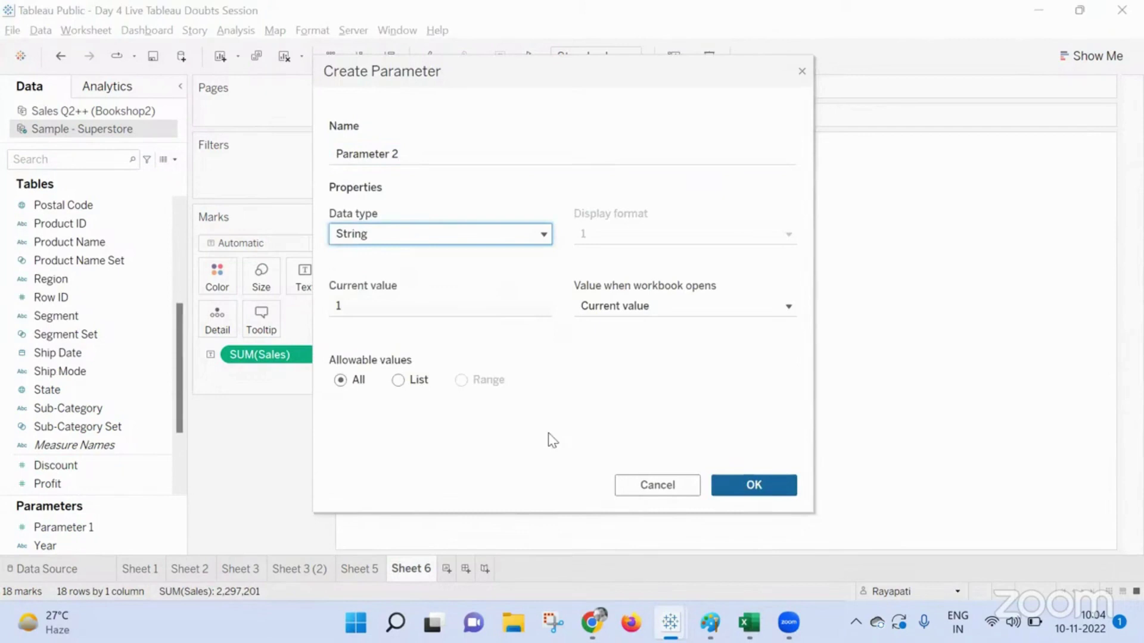
{"action": "left_click", "coordinate": [754, 485]}
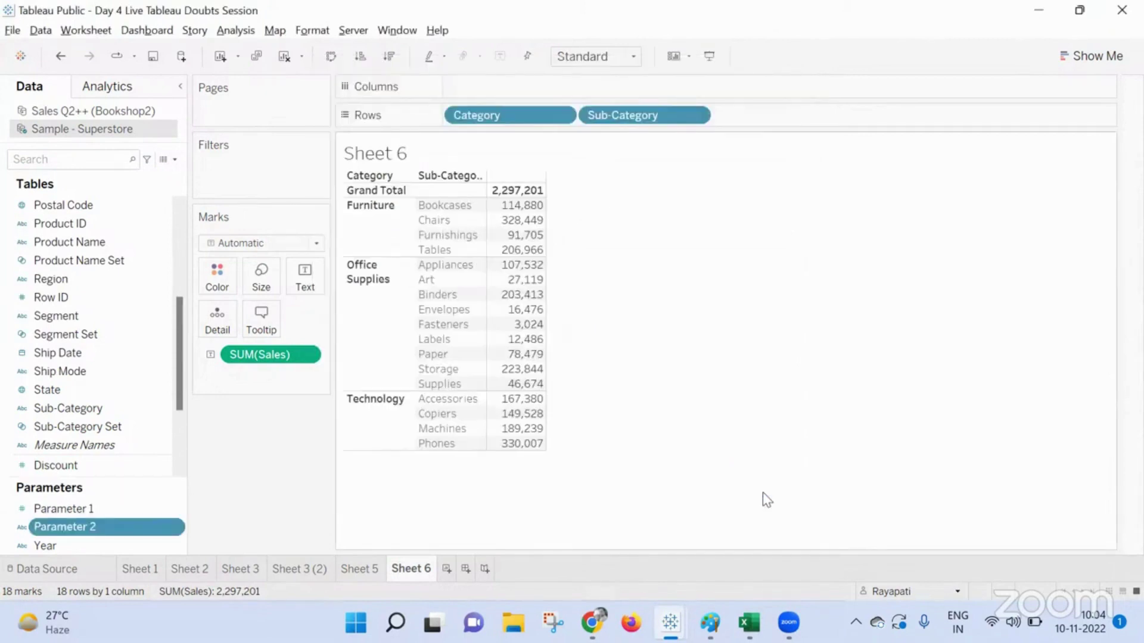
{"action": "right_click", "coordinate": [66, 528]}
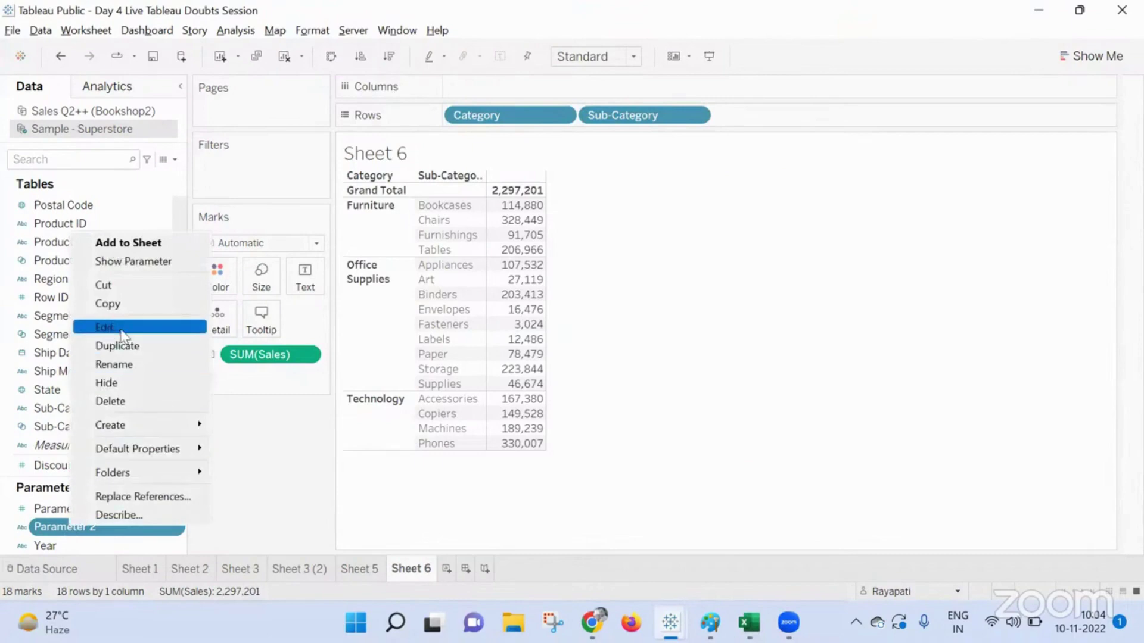
{"action": "left_click", "coordinate": [141, 402]}
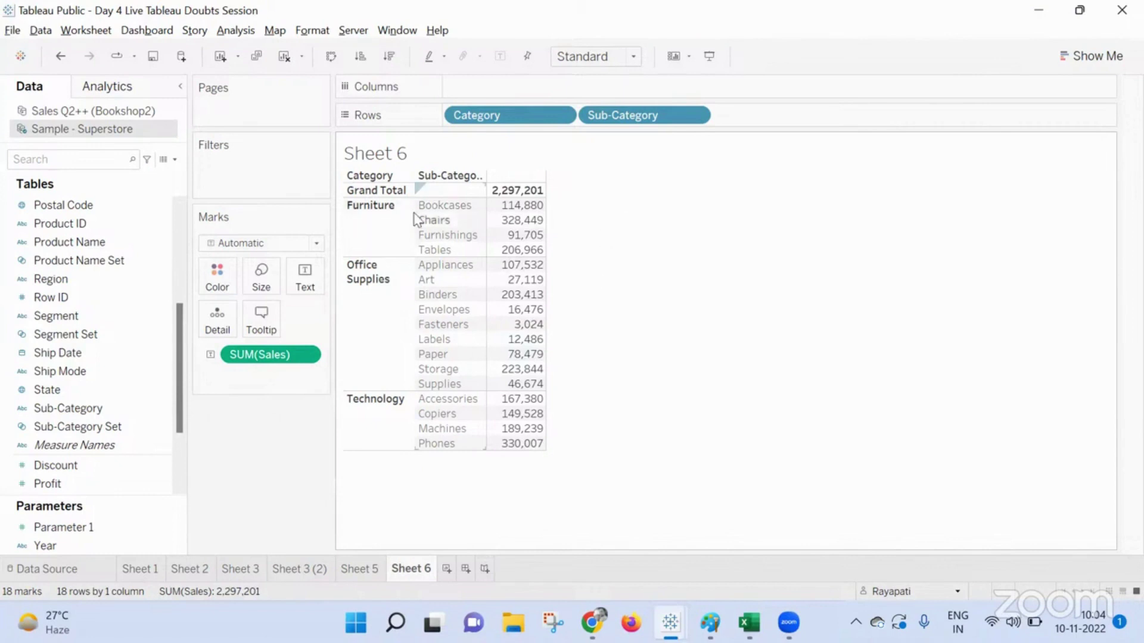
Inspect the grand total cell's details in the Category and Sub-Category table.
{"action": "left_click", "coordinate": [523, 191]}
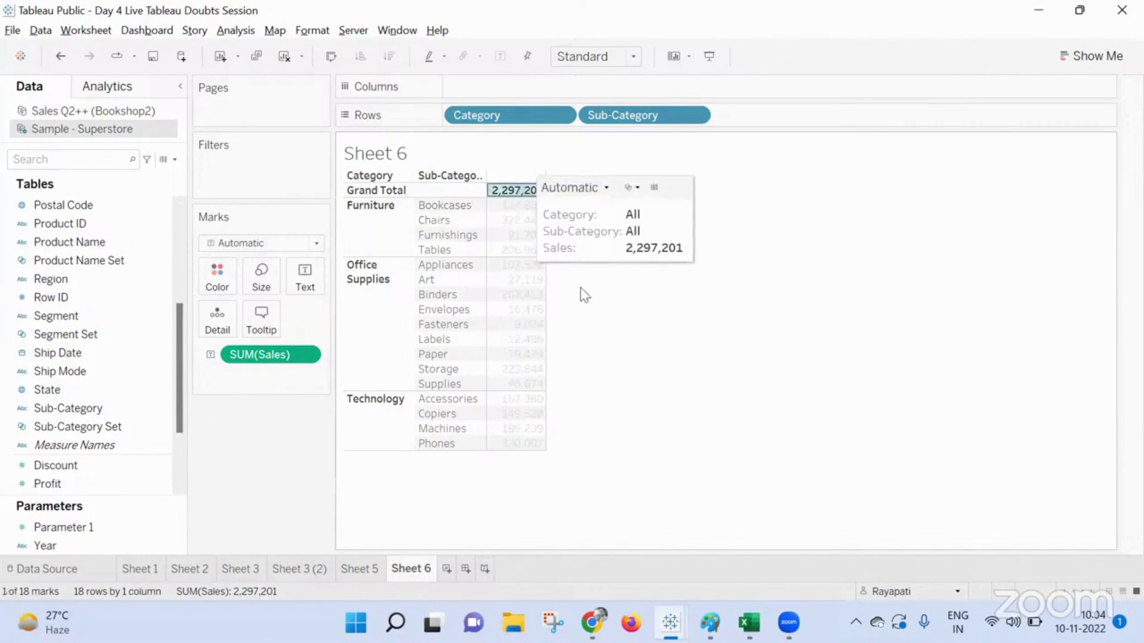
{"action": "left_click", "coordinate": [661, 340]}
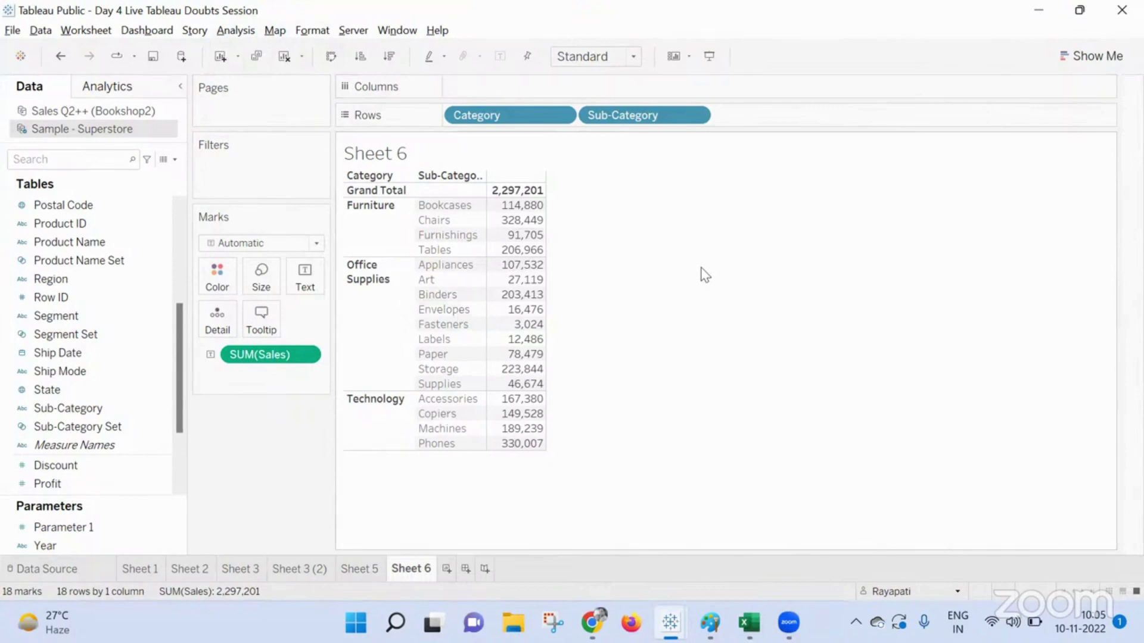
{"action": "left_click", "coordinate": [107, 527]}
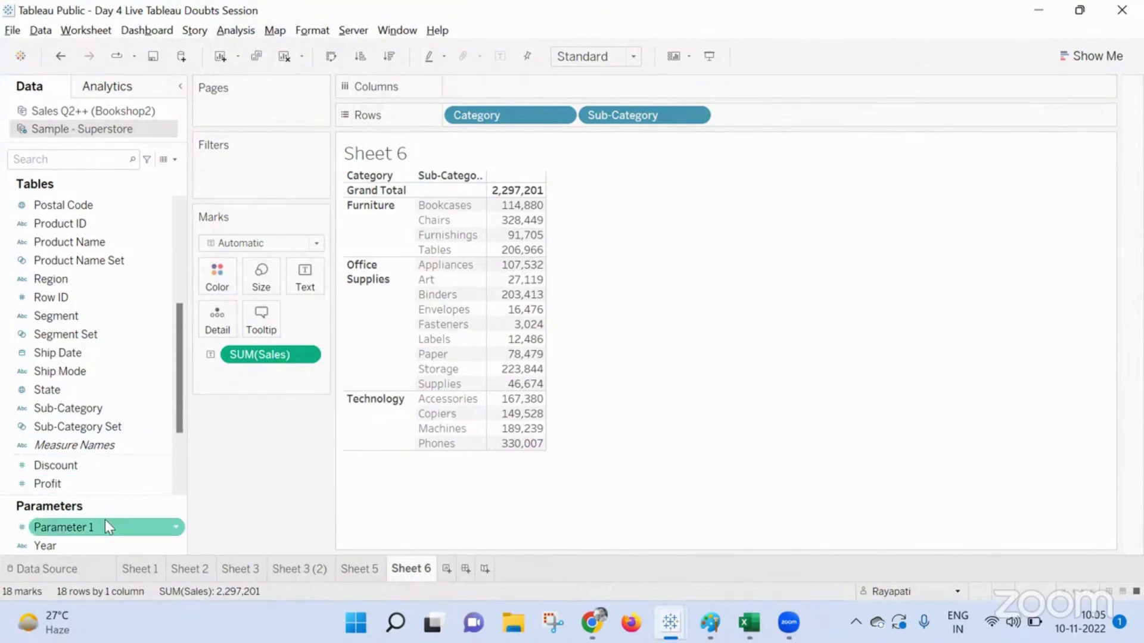
Start a new calculated field on Sample - Superstore with a formula beginning with If, discarding the reference to Parameter 1.
{"action": "left_click", "coordinate": [237, 34]}
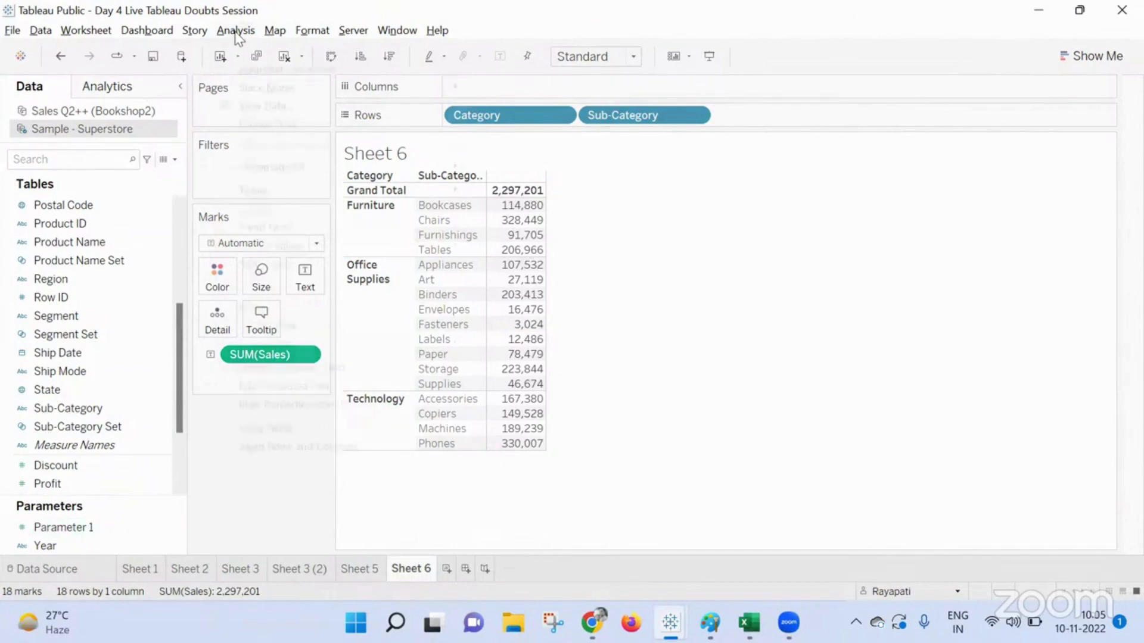
{"action": "left_click", "coordinate": [332, 365]}
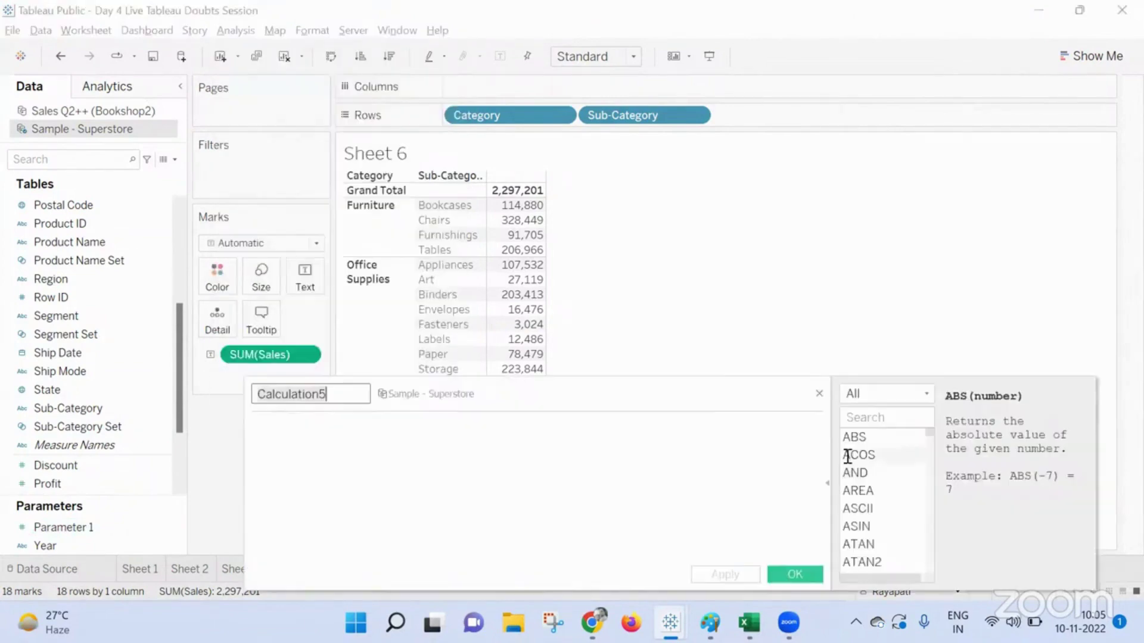
{"action": "left_click", "coordinate": [643, 452]}
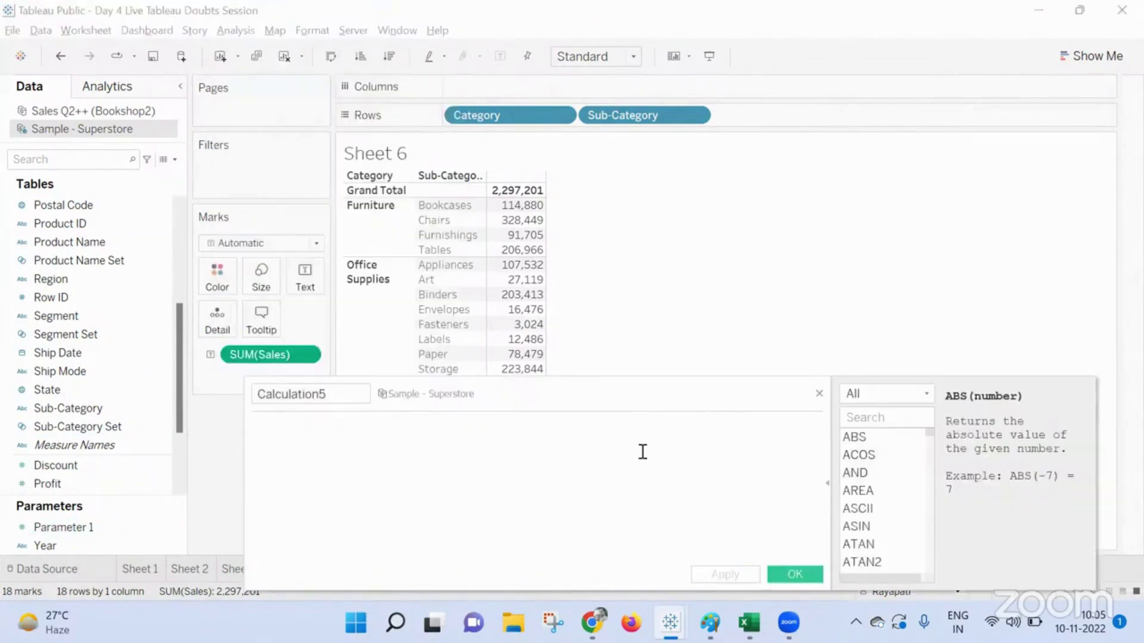
{"action": "type", "text": "If pa"}
{"action": "key", "text": "Return"}
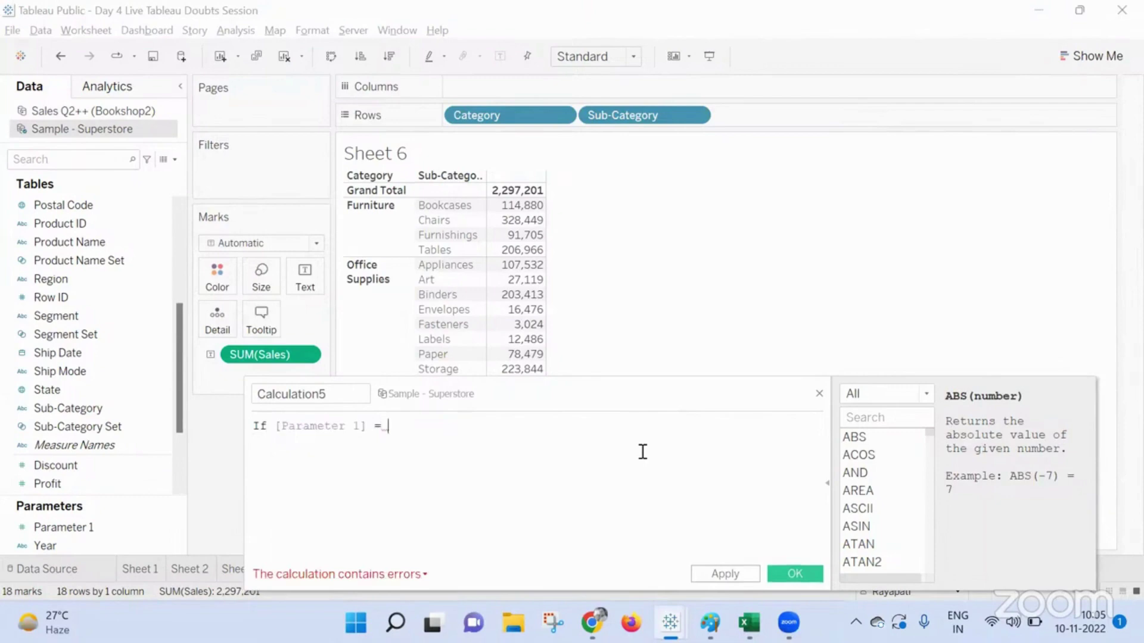
{"action": "left_click_drag", "start_coordinate": [389, 426], "coordinate": [267, 410]}
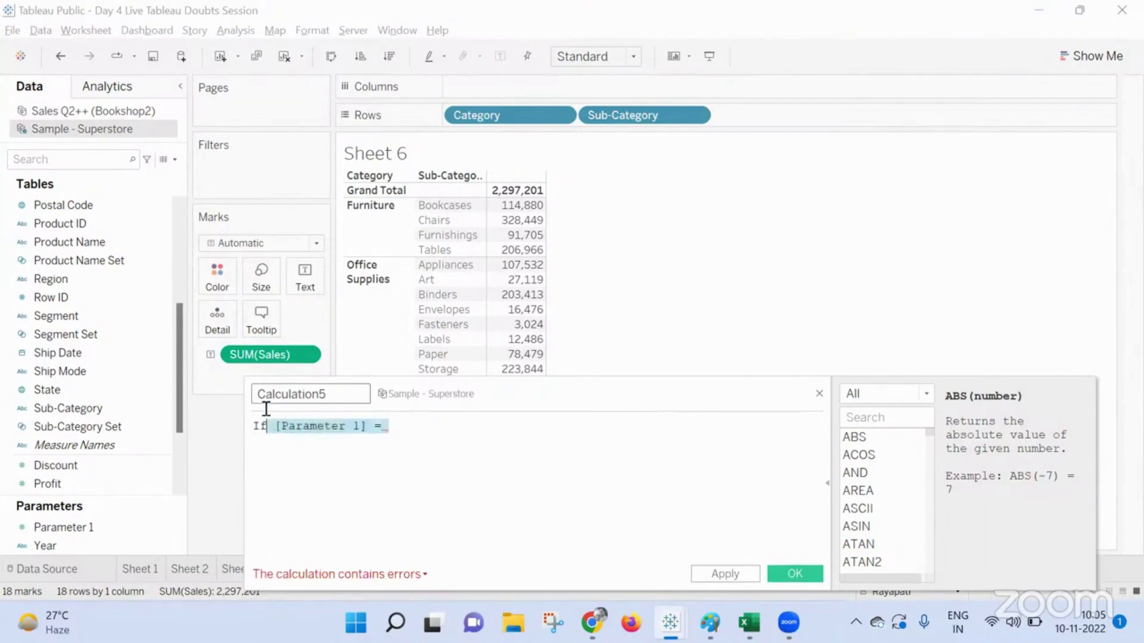
{"action": "key", "text": "BackSpace"}
{"action": "scroll", "coordinate": [100, 506], "scroll_direction": "down", "scroll_amount": 1}
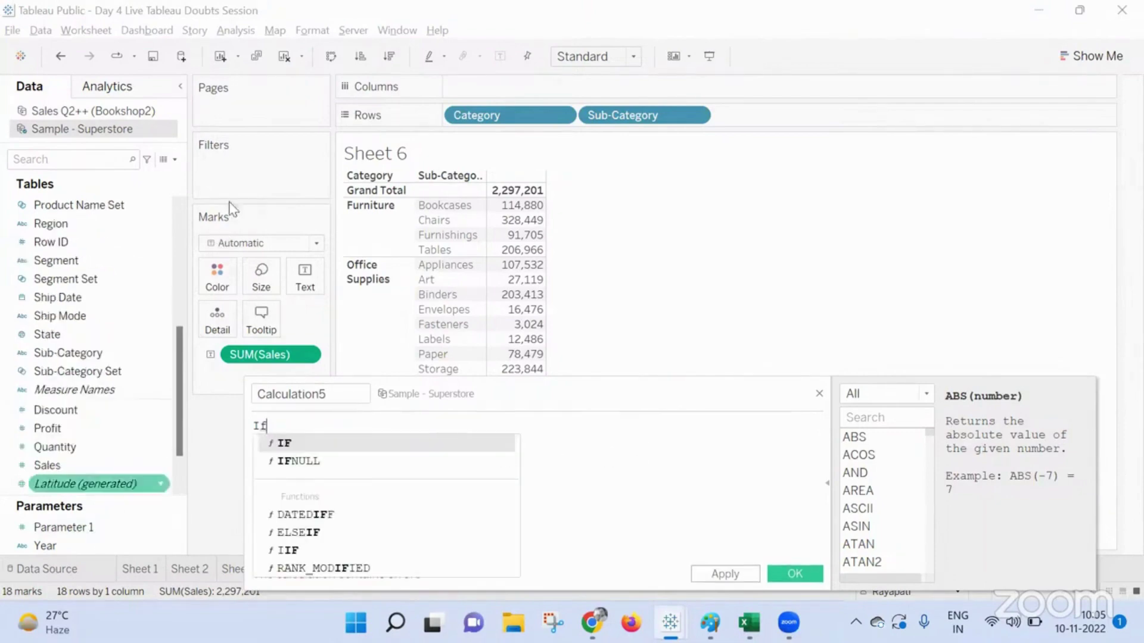
Create a new parameter named Parameter 2 with the String data type.
{"action": "left_click", "coordinate": [173, 160]}
{"action": "left_click", "coordinate": [122, 197]}
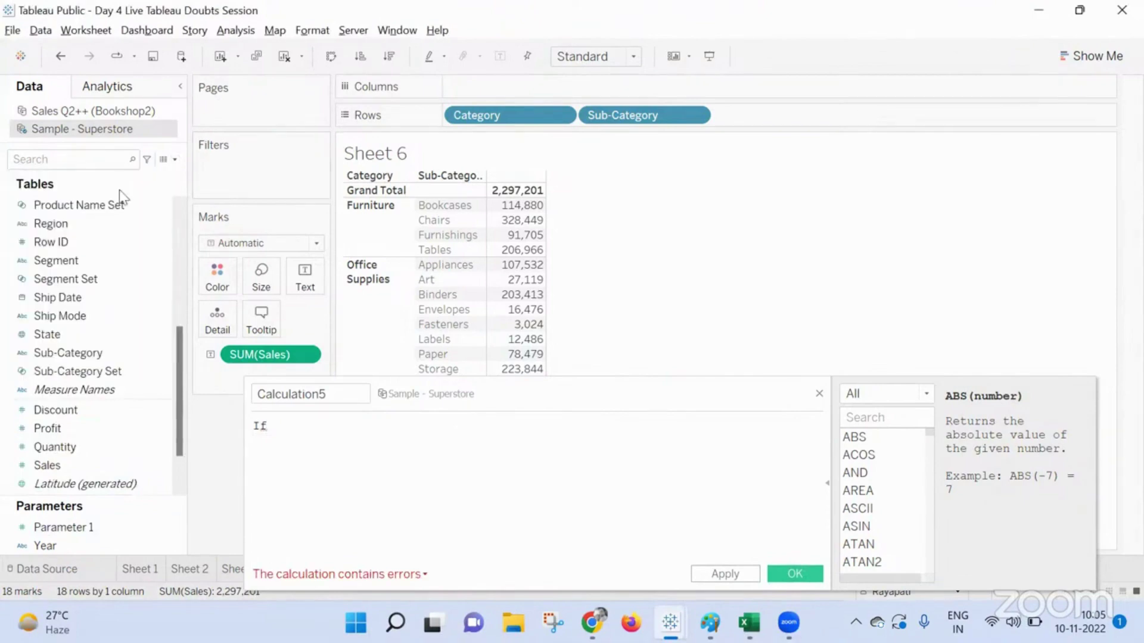
{"action": "left_click", "coordinate": [415, 232]}
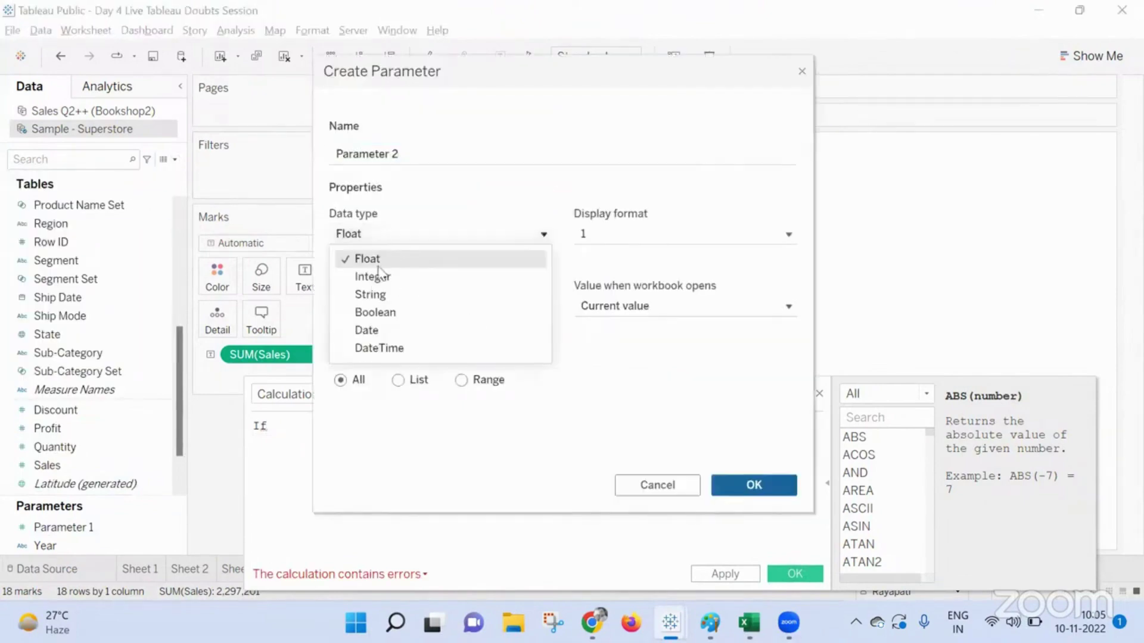
{"action": "left_click", "coordinate": [371, 294]}
{"action": "left_click", "coordinate": [751, 485]}
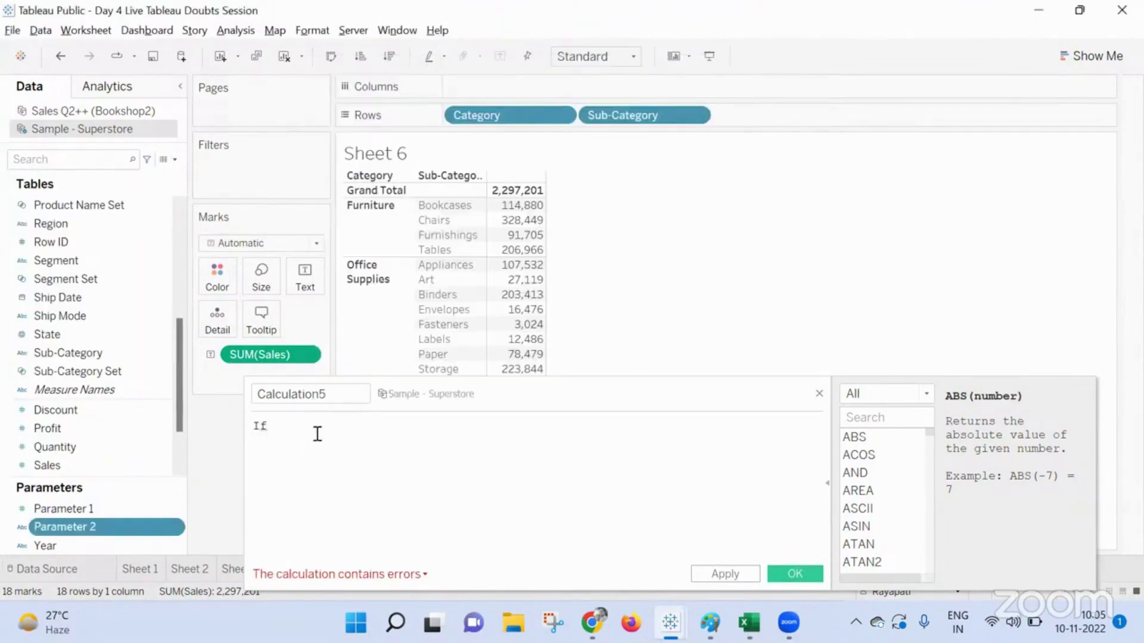
Extend the If formula to return [Category] when [Parameter 2] equals "Ok".
{"action": "left_click", "coordinate": [315, 421]}
{"action": "type", "text": "Para"}
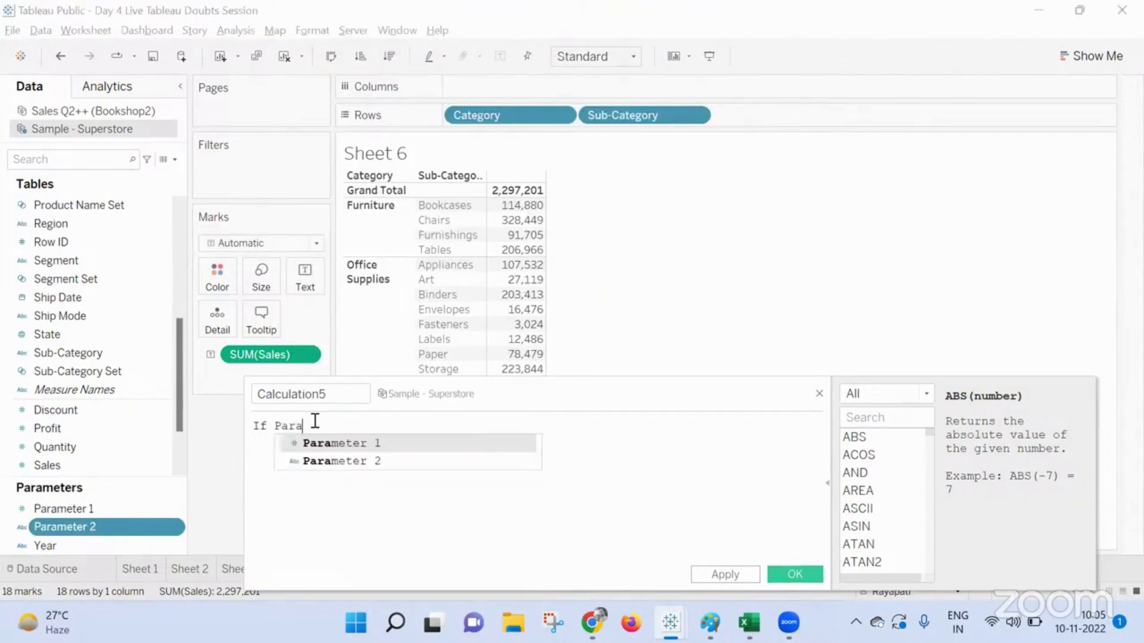
{"action": "key", "text": "Down"}
{"action": "key", "text": "Return"}
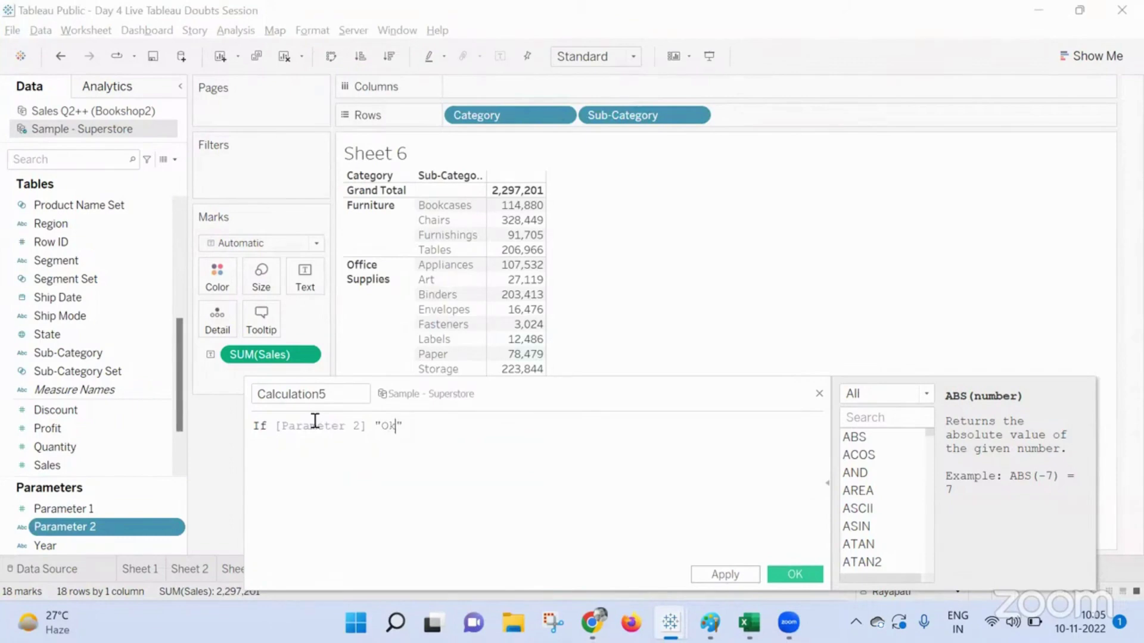
{"action": "type", "text": "="}
{"action": "key", "text": "Left"}
{"action": "key", "text": "End"}
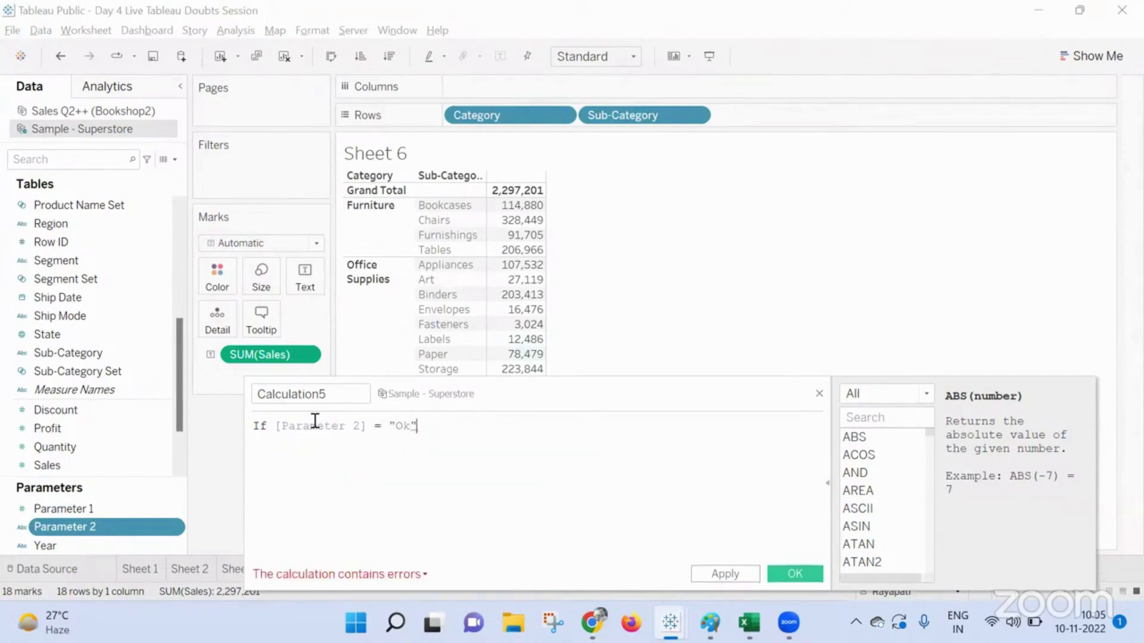
{"action": "type", "text": "Then Cate"}
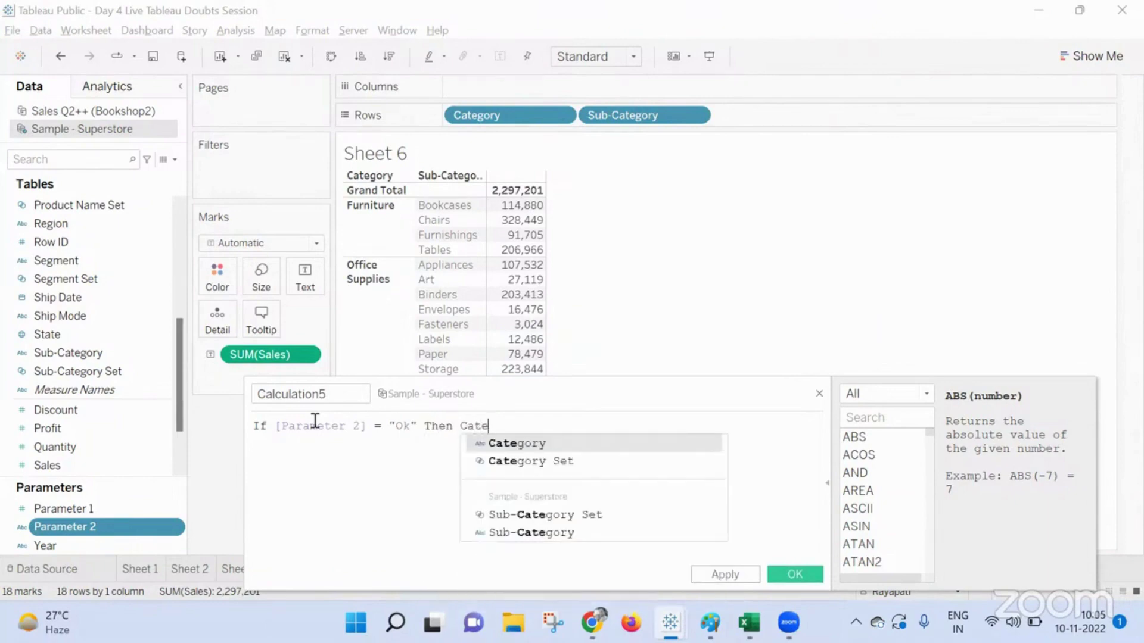
{"action": "key", "text": "Return"}
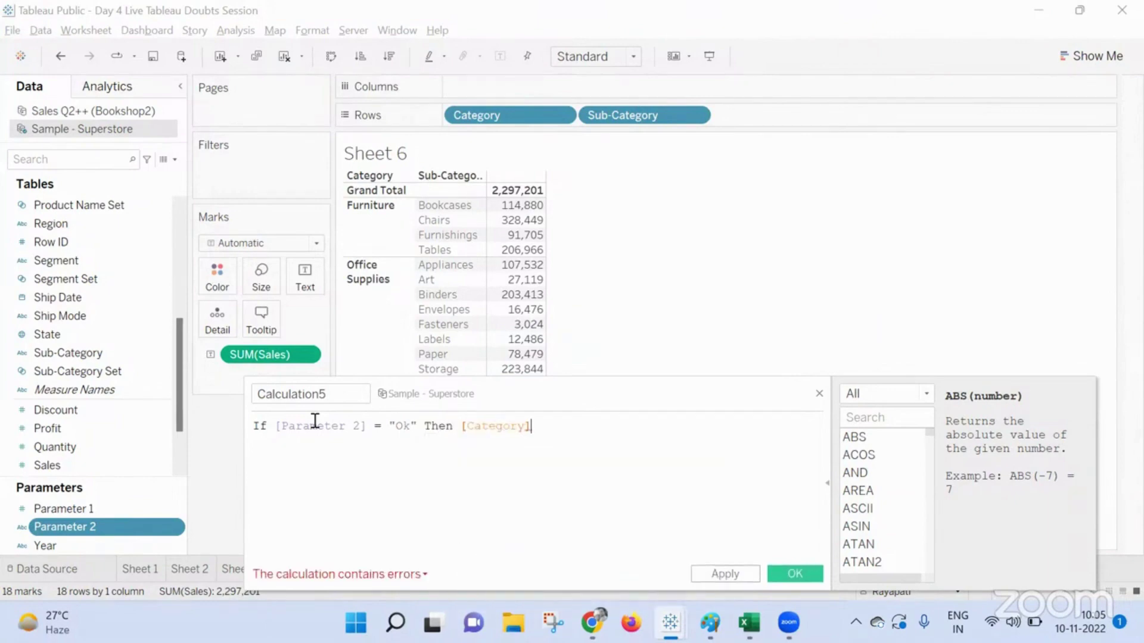
{"action": "type", "text": "Else"}
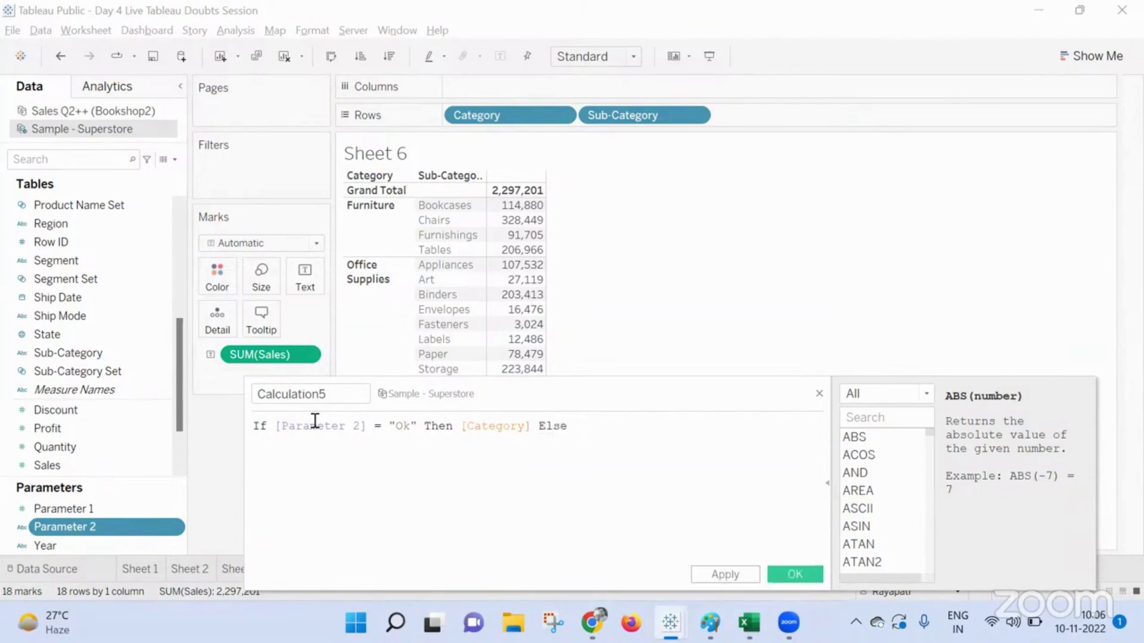
{"action": "type", "text": " \""}
{"action": "type", "text": "Grand Total\""}
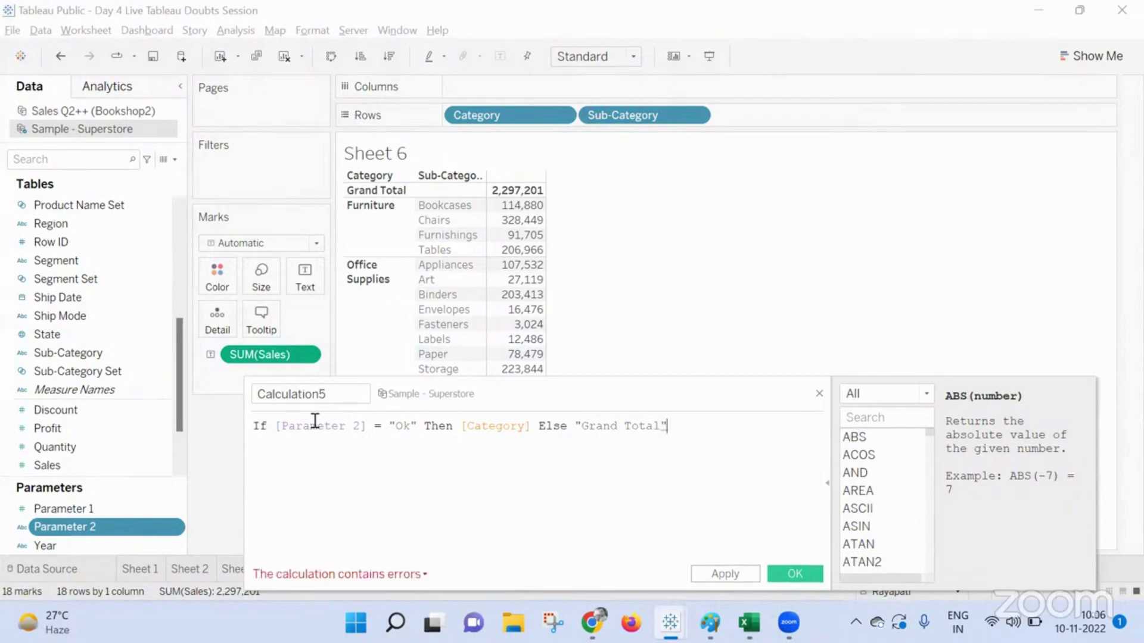
{"action": "key", "text": "BackSpace"}
{"action": "key", "text": "BackSpace"}
{"action": "key", "text": "BackSpace"}
{"action": "key", "text": "BackSpace"}
{"action": "key", "text": "BackSpace"}
{"action": "key", "text": "BackSpace"}
{"action": "key", "text": "BackSpace"}
{"action": "key", "text": "BackSpace"}
{"action": "key", "text": "BackSpace"}
{"action": "key", "text": "BackSpace"}
{"action": "key", "text": "BackSpace"}
{"action": "key", "text": "BackSpace"}
{"action": "key", "text": "BackSpace"}
{"action": "key", "text": "BackSpace"}
{"action": "key", "text": "BackSpace"}
{"action": "key", "text": "BackSpace"}
{"action": "key", "text": "BackSpace"}
{"action": "key", "text": "BackSpace"}
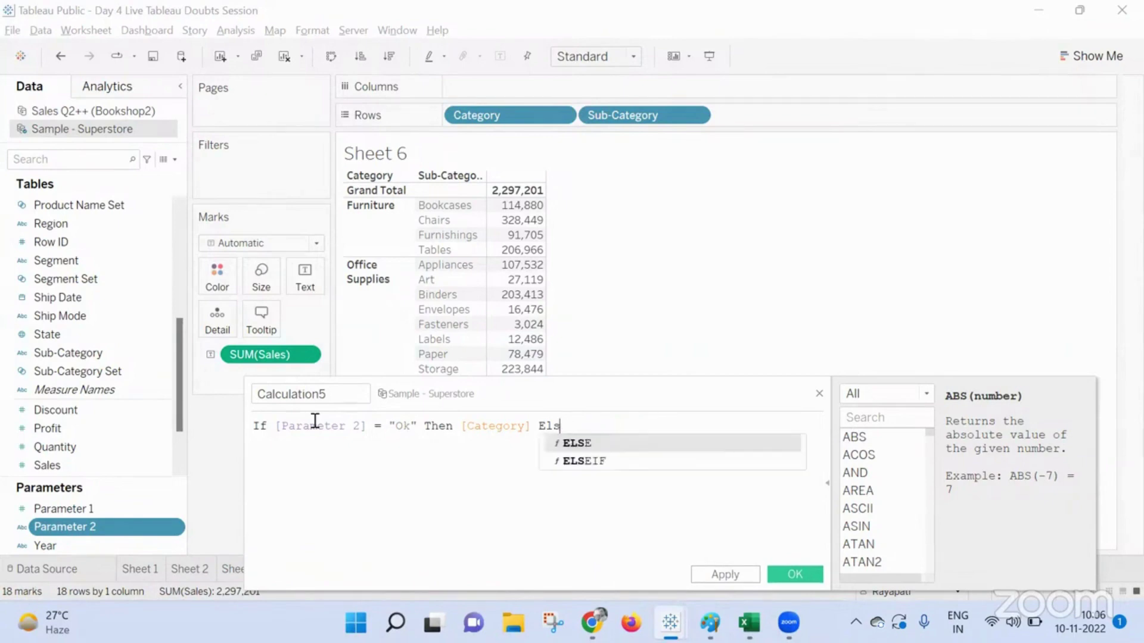
Close the If formula with End and save the calculated field.
{"action": "type", "text": "E"}
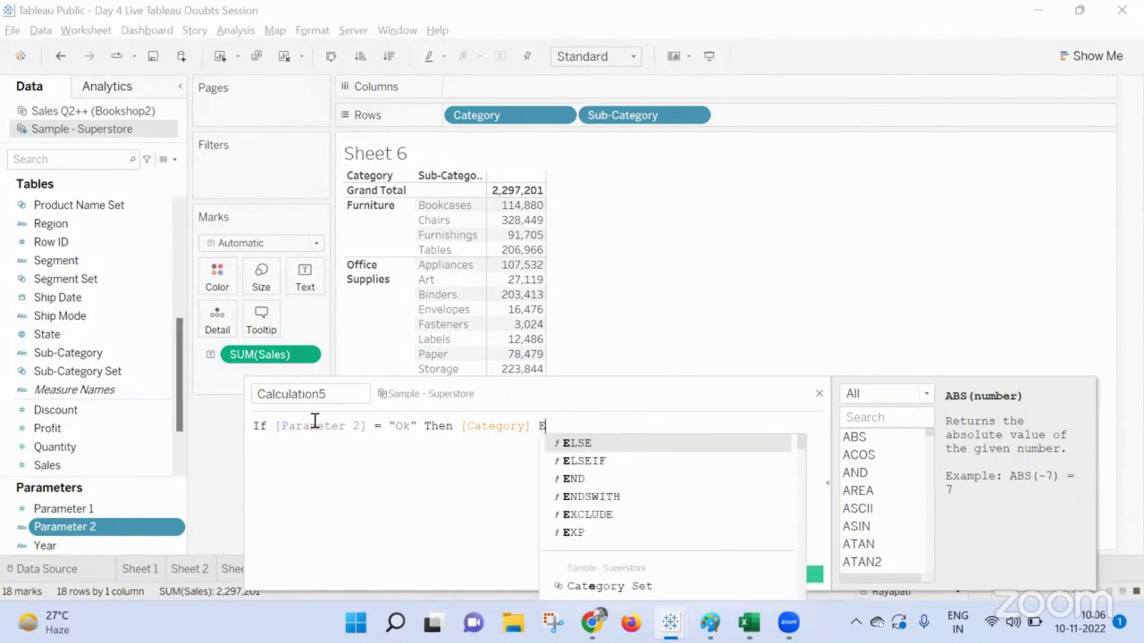
{"action": "type", "text": "nd"}
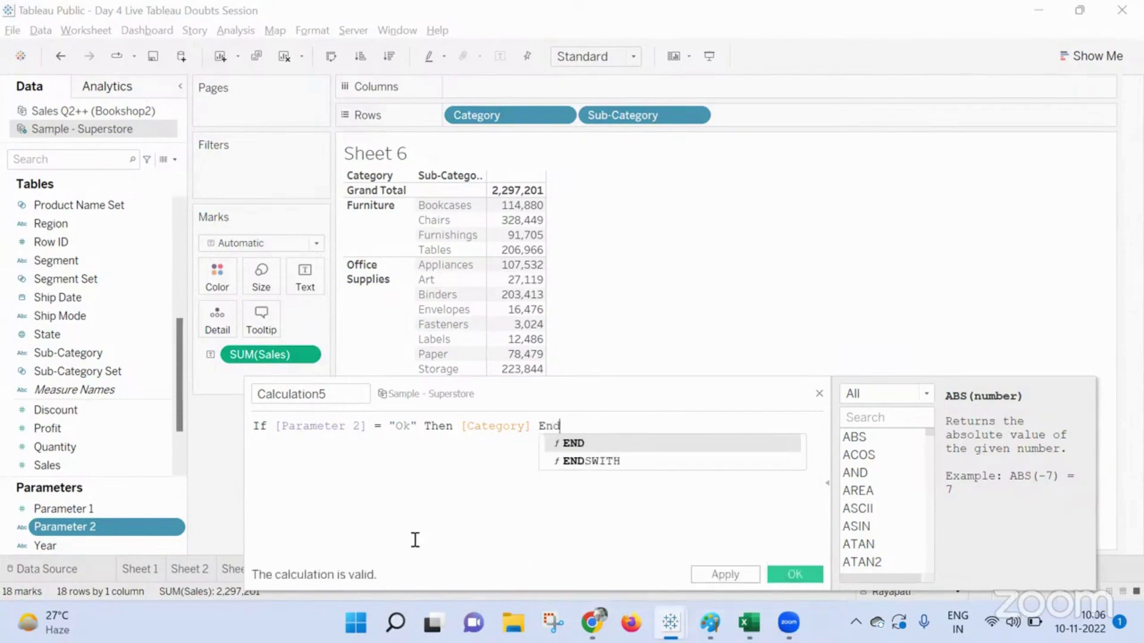
{"action": "left_click", "coordinate": [727, 578]}
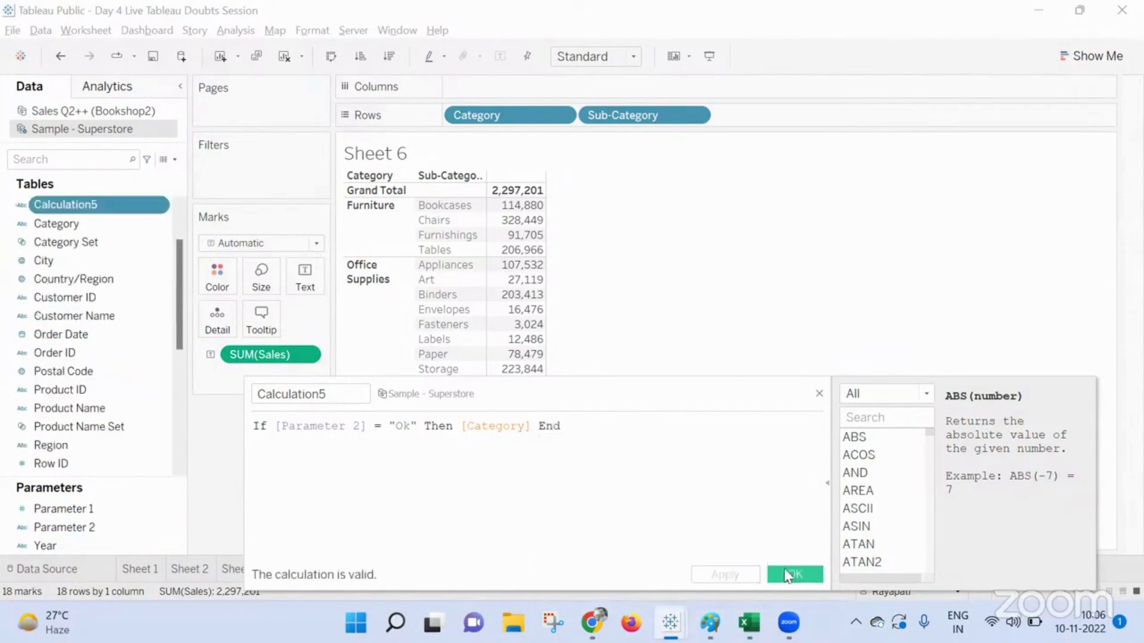
{"action": "left_click", "coordinate": [798, 574]}
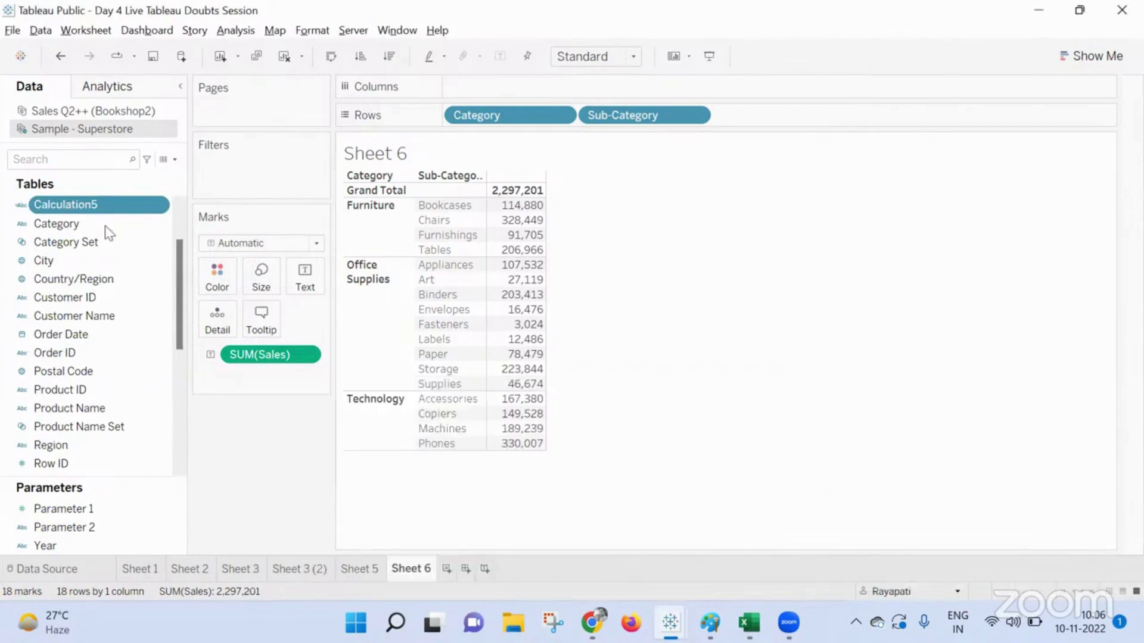
Duplicate Calculation5 and make the copy's formula return [Sub-Category] instead of [Category], then save it.
{"action": "right_click", "coordinate": [114, 204]}
{"action": "key", "text": "Escape"}
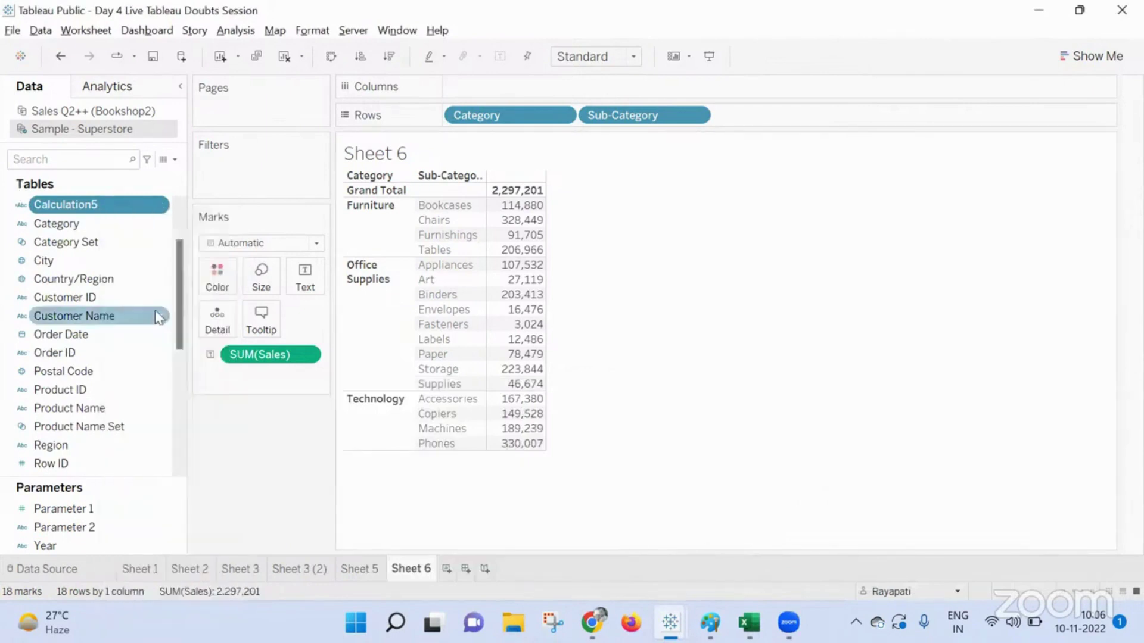
{"action": "right_click", "coordinate": [119, 225]}
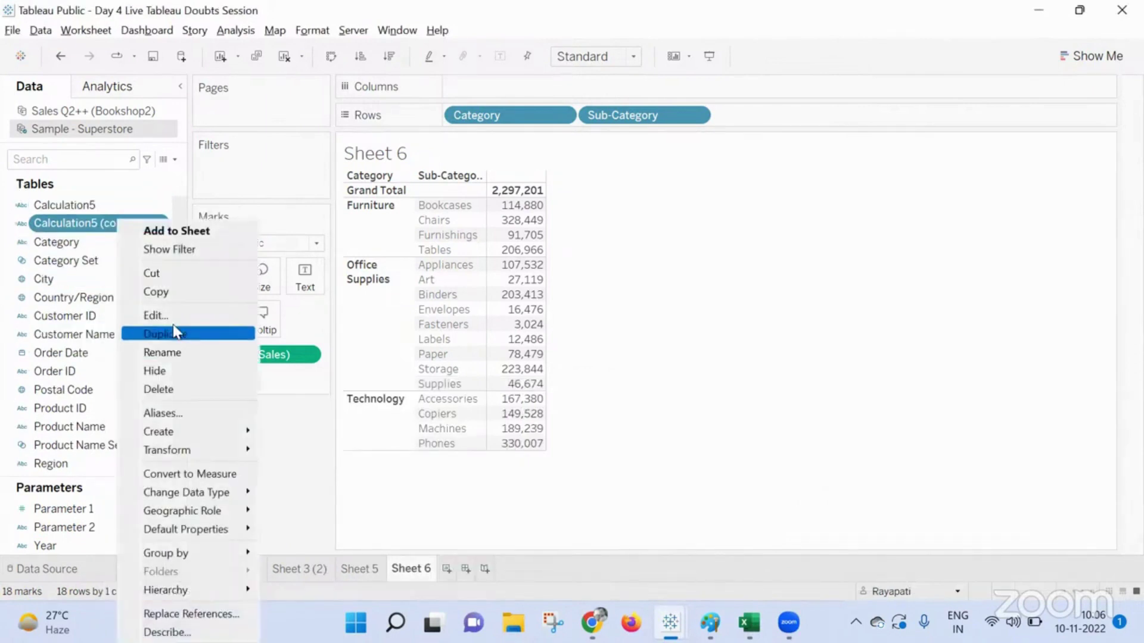
{"action": "left_click", "coordinate": [156, 315]}
{"action": "left_click", "coordinate": [487, 423]}
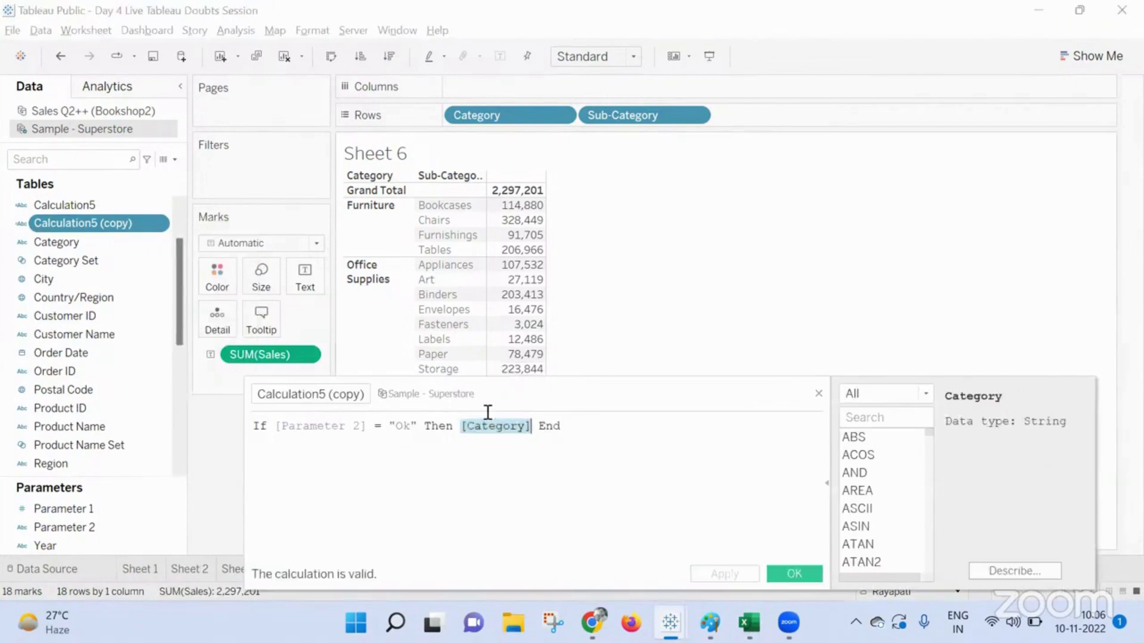
{"action": "type", "text": "sub"}
{"action": "key", "text": "Return"}
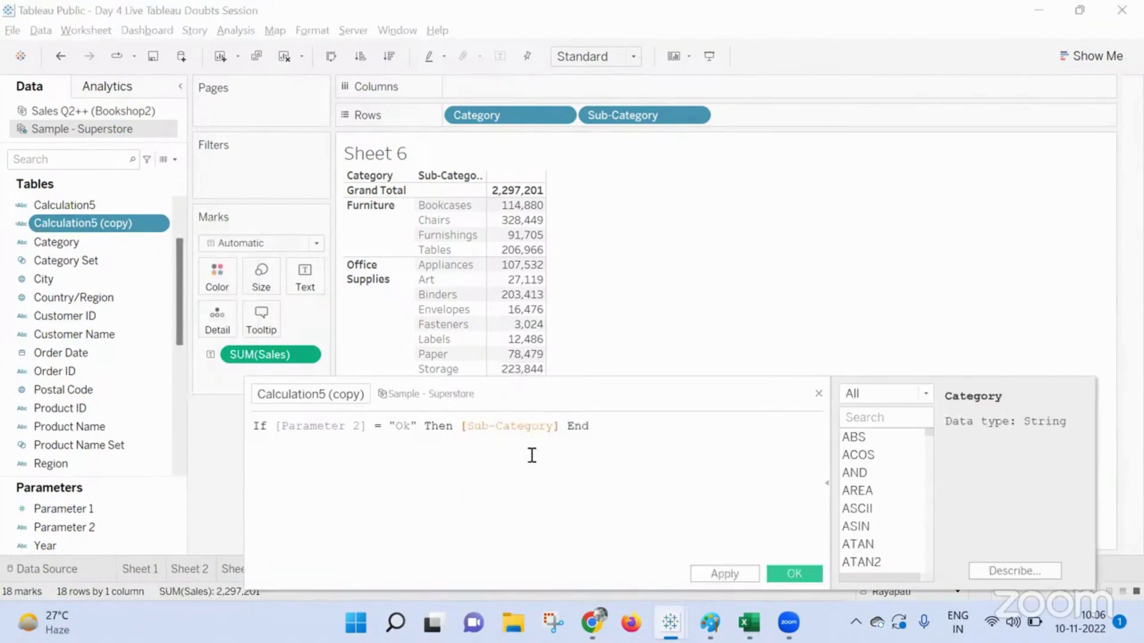
{"action": "left_click", "coordinate": [792, 573]}
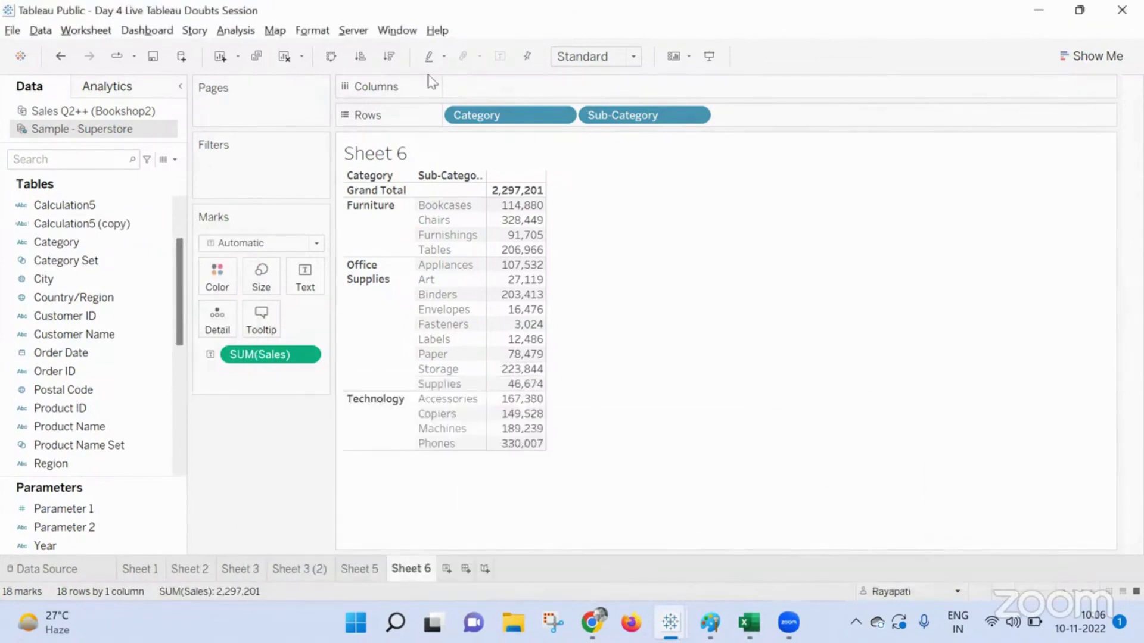
Replace Category and Sub-Category on Rows with Calculation5 and Calculation5 (copy) respectively.
{"action": "left_click_drag", "start_coordinate": [105, 206], "coordinate": [498, 121]}
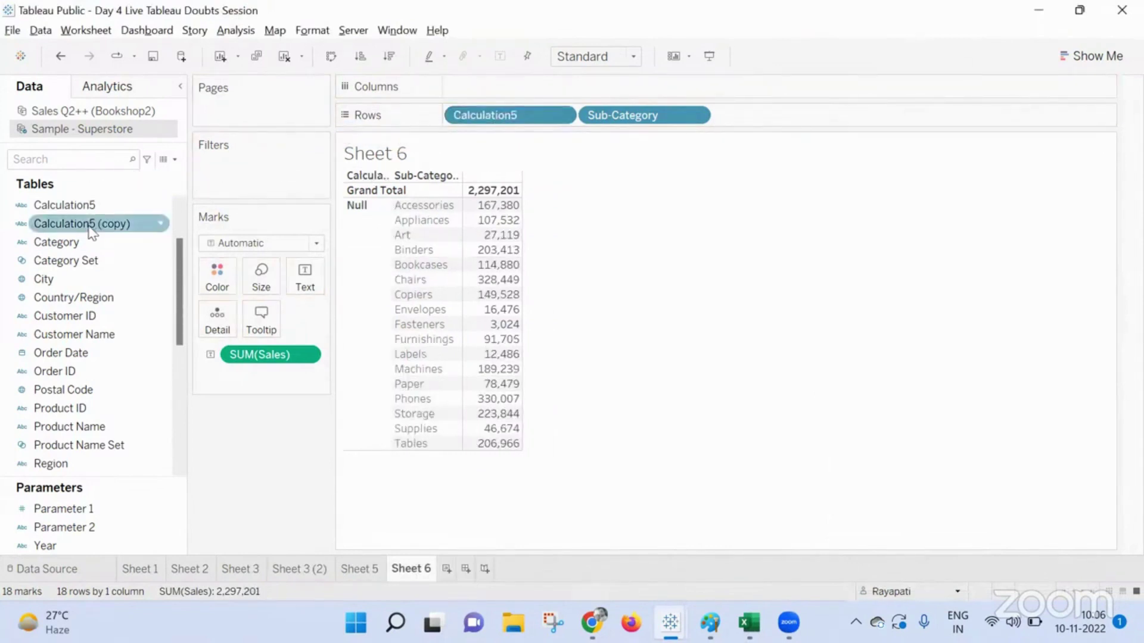
{"action": "left_click_drag", "start_coordinate": [155, 213], "coordinate": [633, 117]}
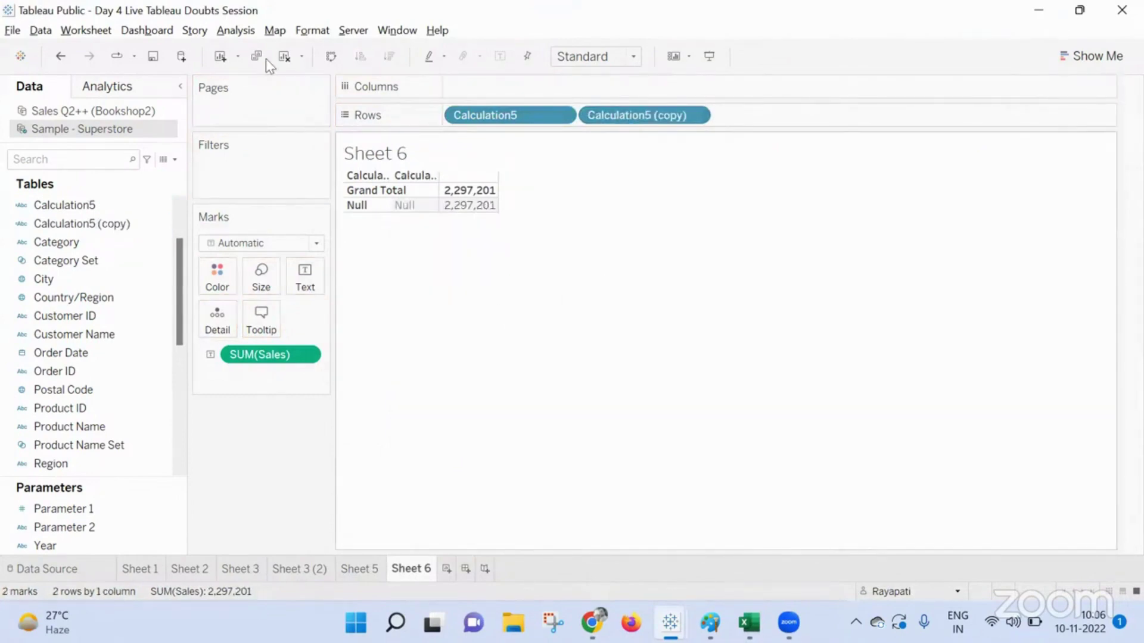
Create a calculated field named Calculation6 with the constant string formula "Ok" and save it.
{"action": "left_click", "coordinate": [311, 30]}
{"action": "mouse_move", "coordinate": [235, 30]}
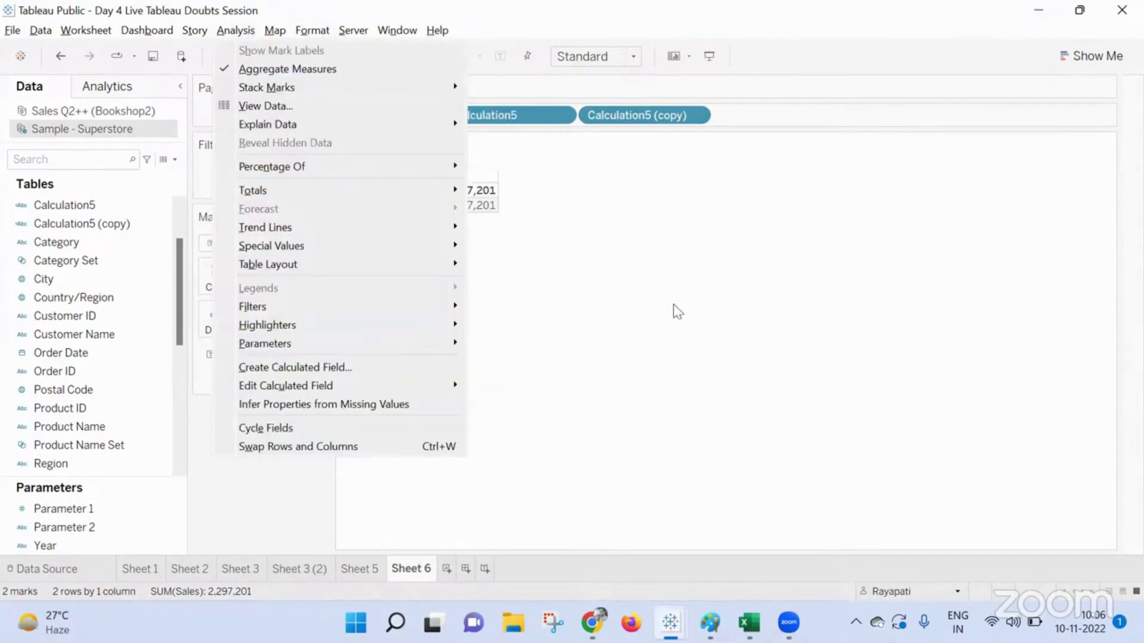
{"action": "left_click", "coordinate": [667, 307]}
{"action": "left_click", "coordinate": [238, 30]}
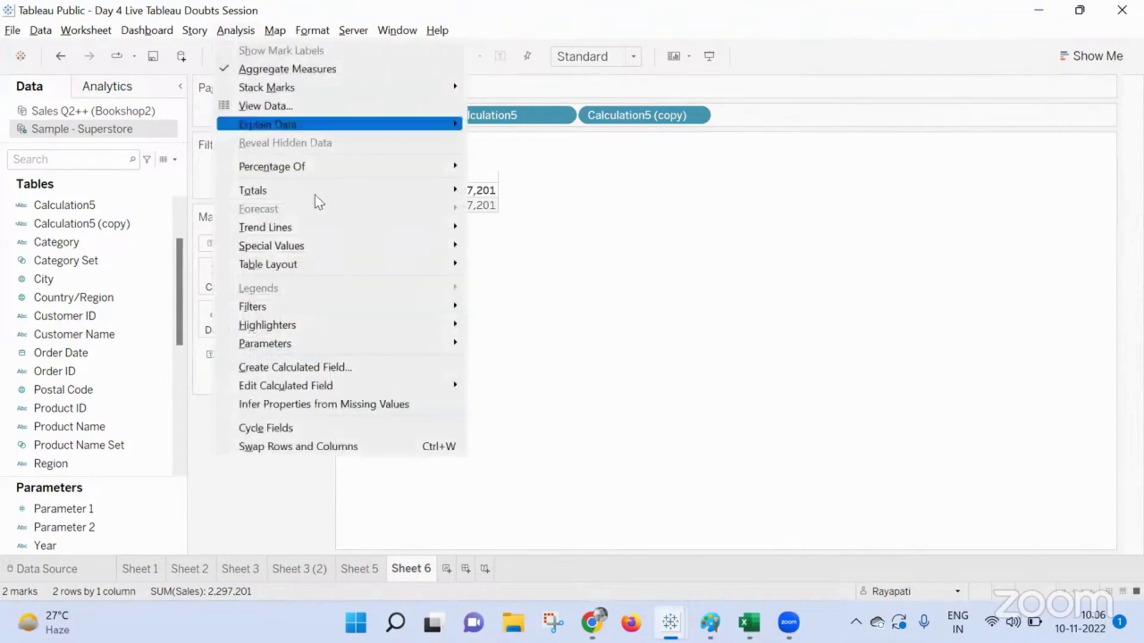
{"action": "left_click", "coordinate": [345, 367]}
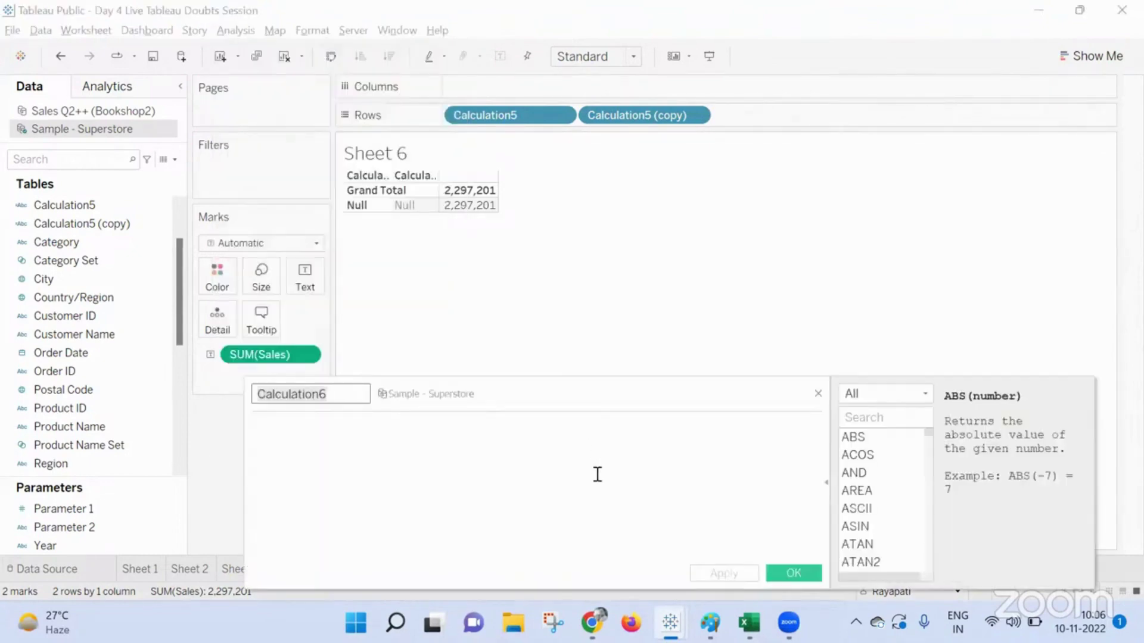
{"action": "left_click", "coordinate": [721, 444]}
{"action": "type", "text": "\""}
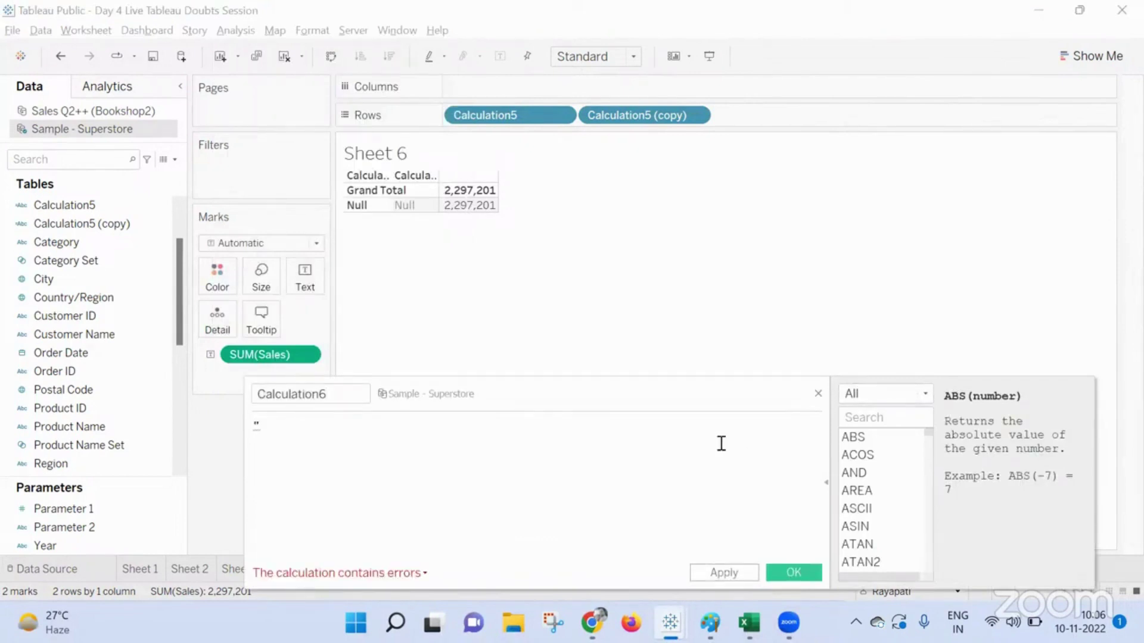
{"action": "type", "text": "Ok"}
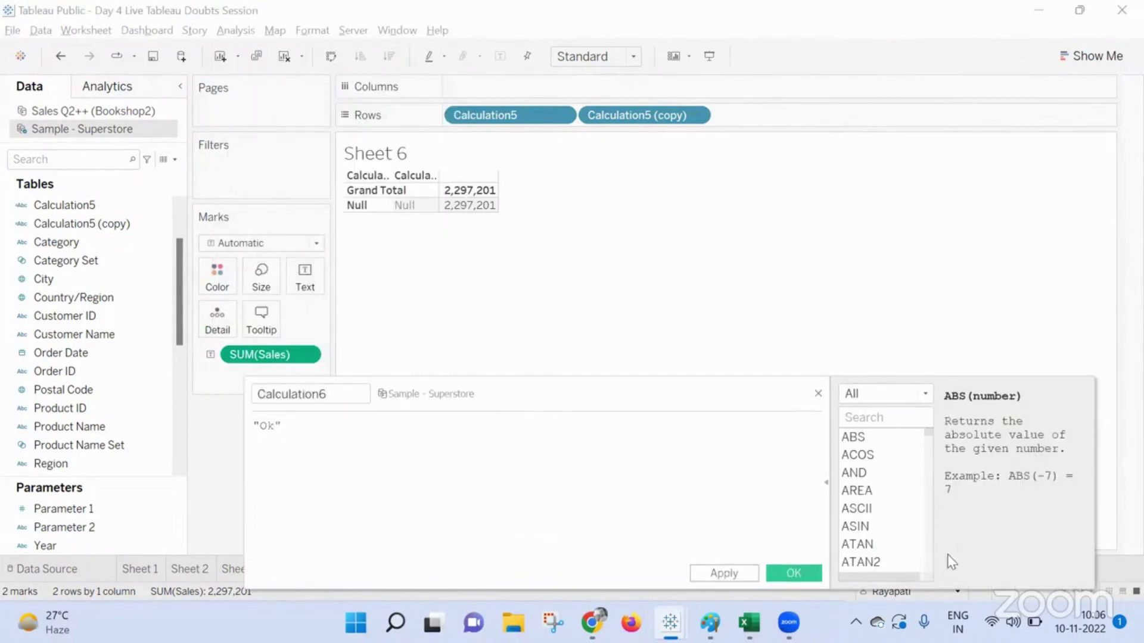
{"action": "left_click", "coordinate": [798, 573]}
Review Calculation5's formula without changing it, and add Calculation6 to Rows after Calculation5 (copy).
{"action": "left_click", "coordinate": [73, 207]}
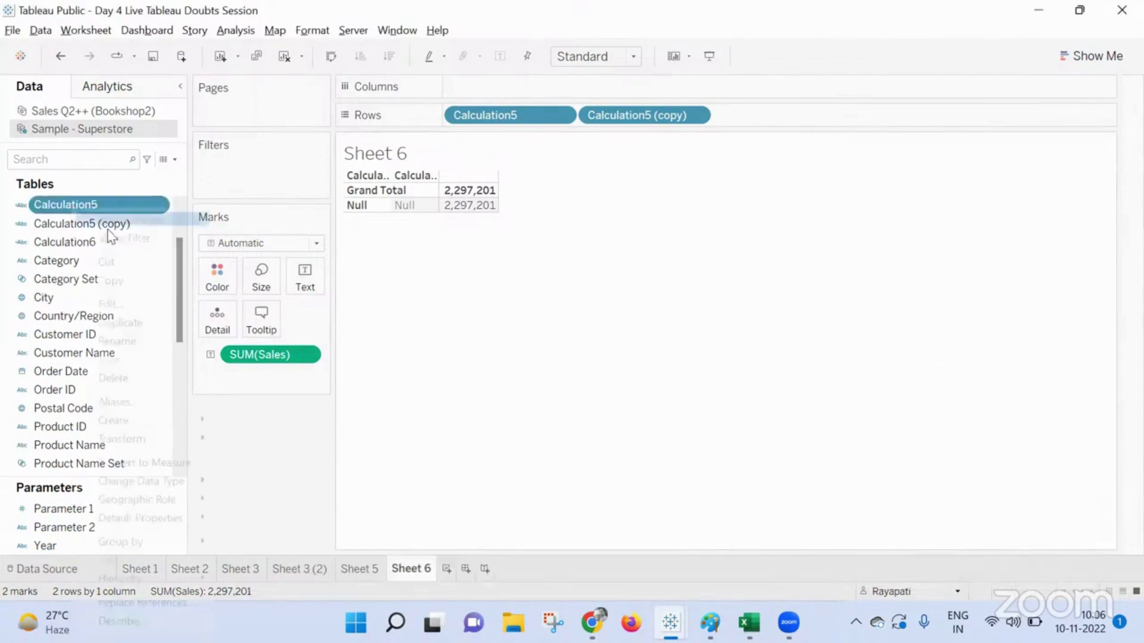
{"action": "right_click", "coordinate": [90, 208]}
{"action": "left_click", "coordinate": [110, 297]}
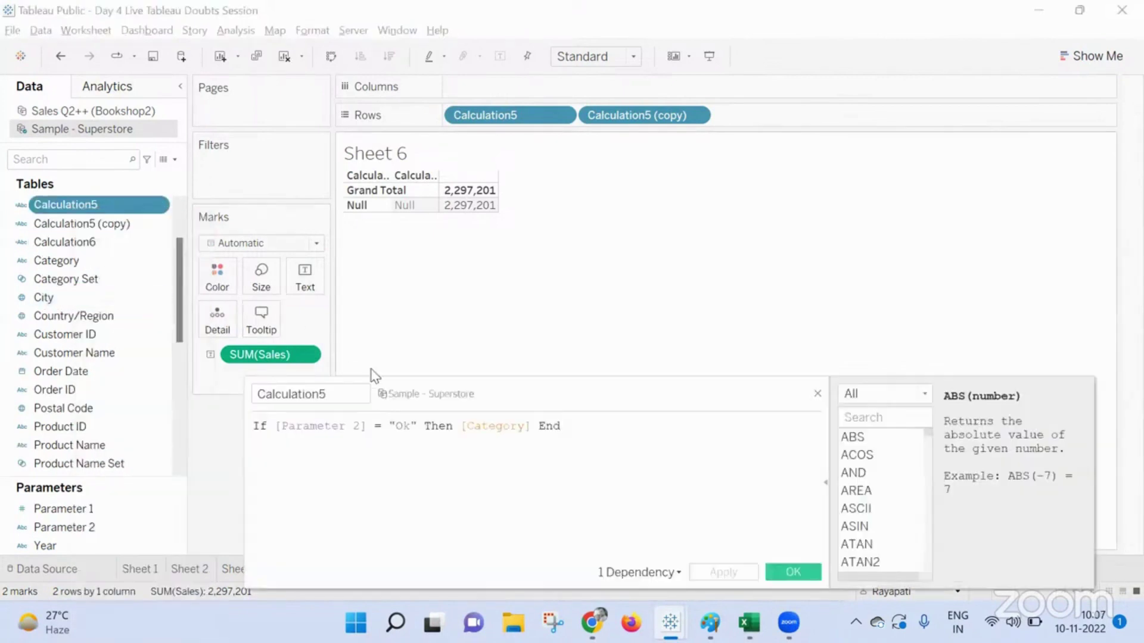
{"action": "left_click", "coordinate": [817, 394]}
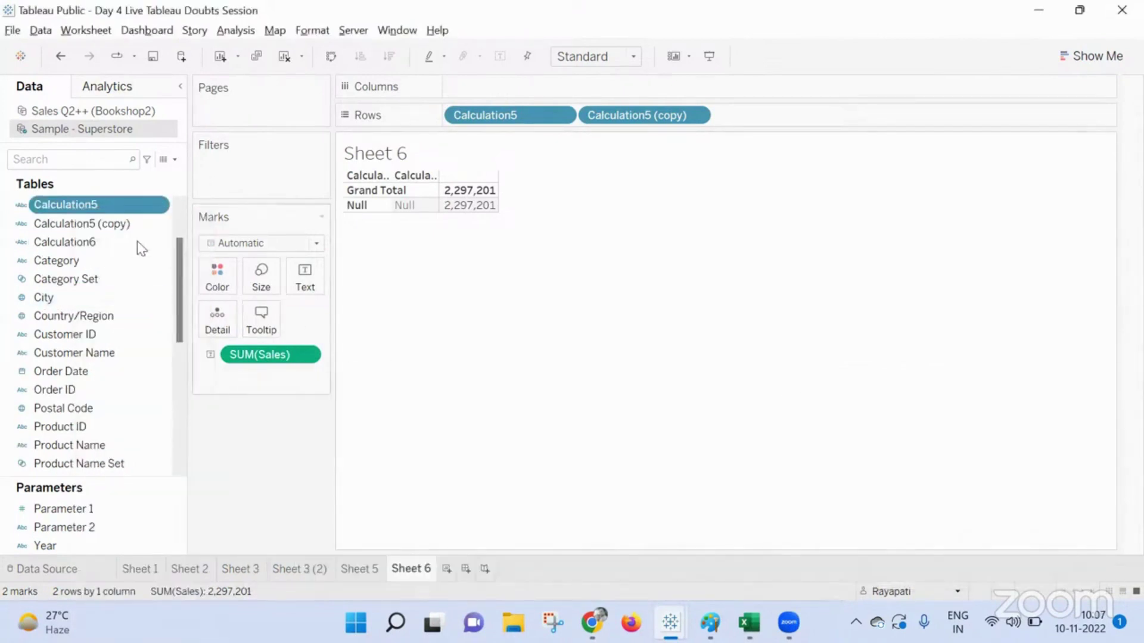
{"action": "left_click_drag", "start_coordinate": [105, 243], "coordinate": [832, 120]}
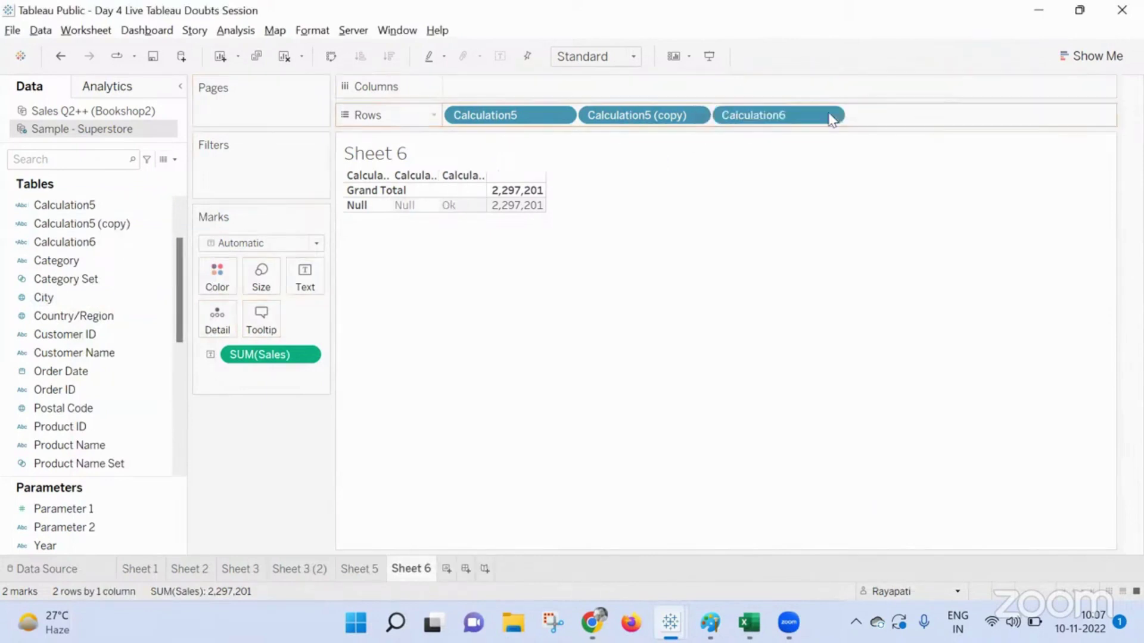
Remove the existing Set1 and Set2 actions from the workbook's worksheet actions.
{"action": "left_click", "coordinate": [148, 30]}
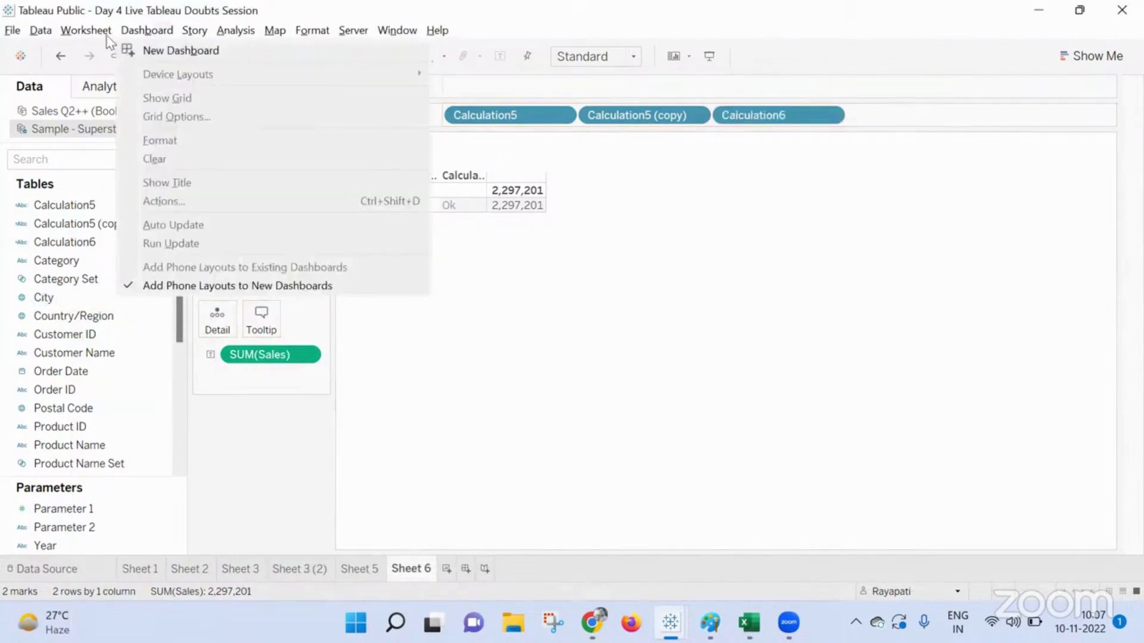
{"action": "mouse_move", "coordinate": [95, 31]}
{"action": "left_click", "coordinate": [112, 140]}
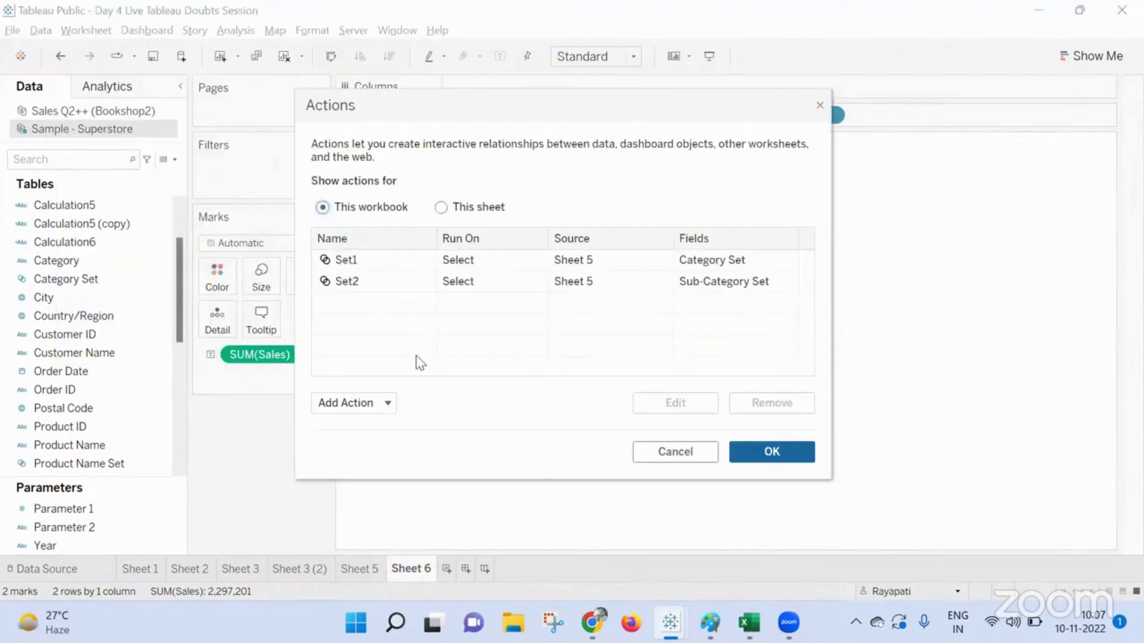
{"action": "left_click", "coordinate": [437, 261]}
{"action": "left_click", "coordinate": [795, 403]}
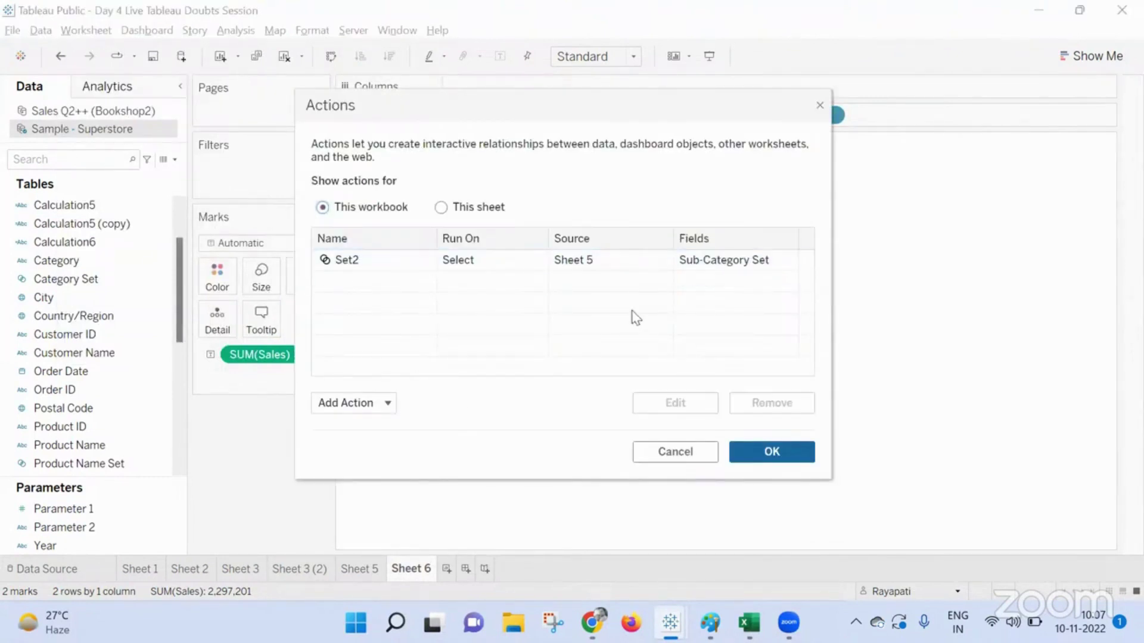
{"action": "left_click", "coordinate": [614, 263]}
{"action": "left_click", "coordinate": [770, 403]}
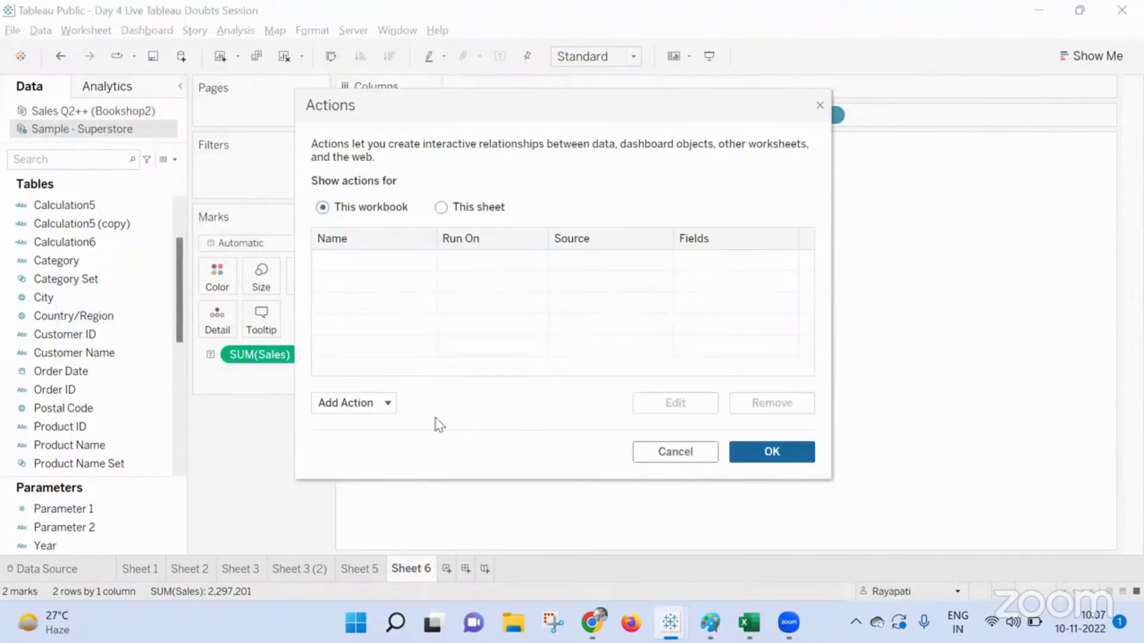
Add a parameter action on Sheet 6 that runs on Select, targeting Parameter 2 with Calculation6 as the source field.
{"action": "left_click", "coordinate": [375, 403]}
{"action": "left_click", "coordinate": [401, 358]}
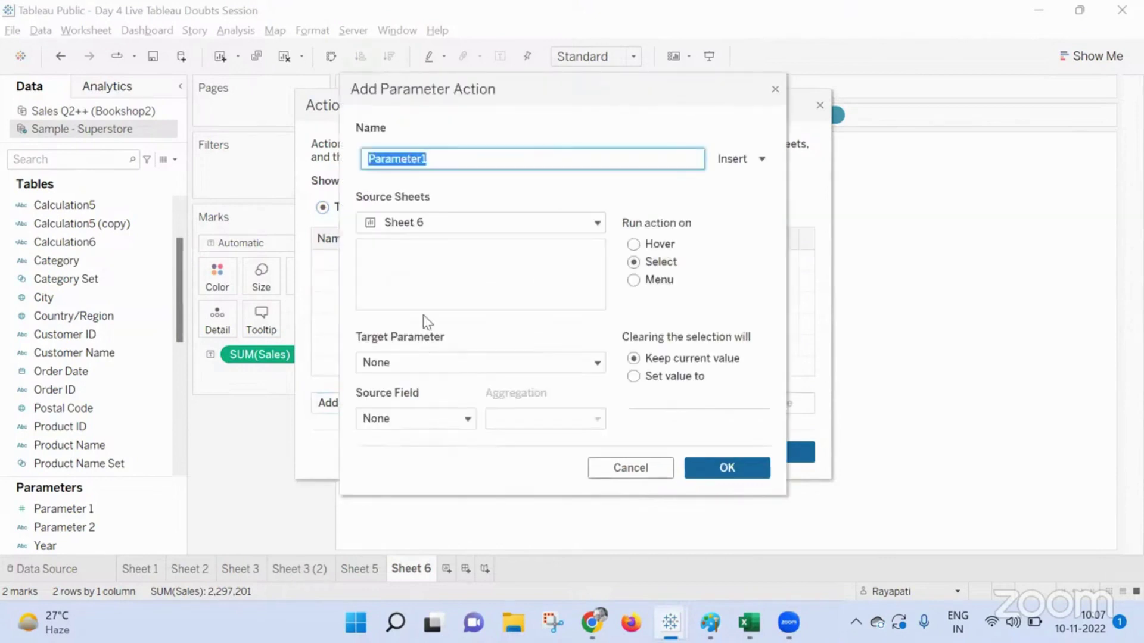
{"action": "left_click", "coordinate": [421, 363]}
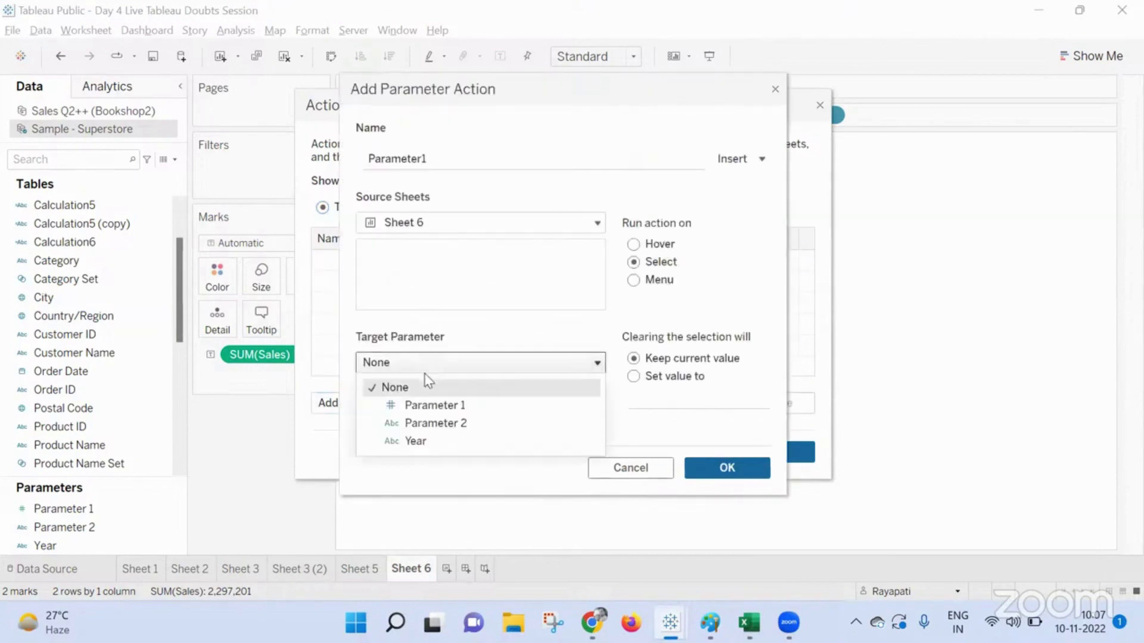
{"action": "left_click", "coordinate": [435, 423]}
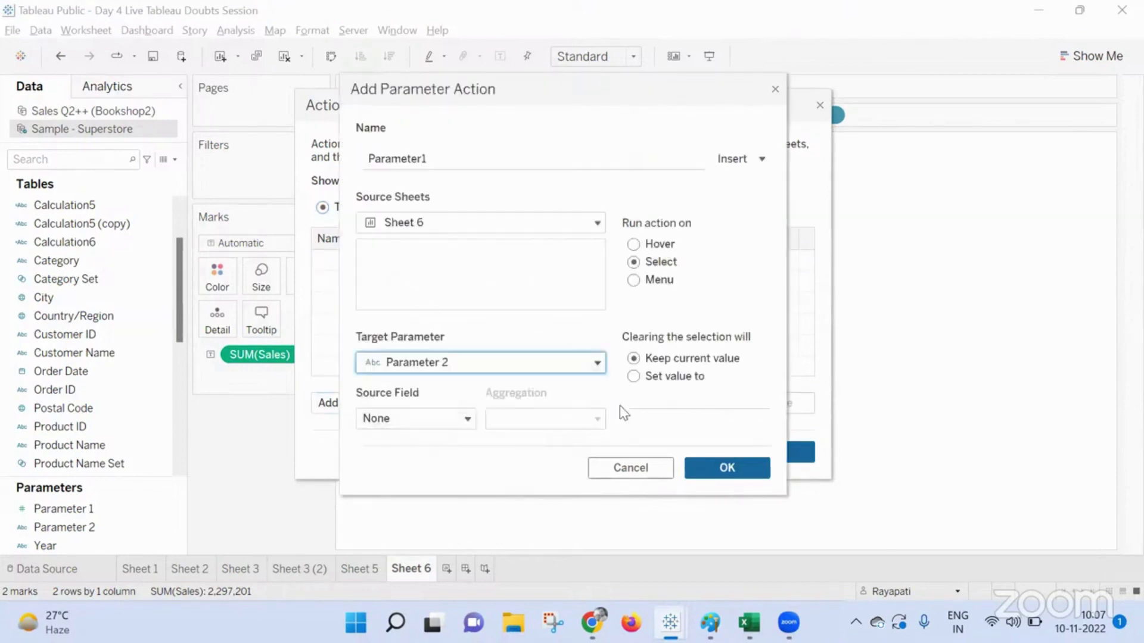
{"action": "left_click", "coordinate": [411, 424]}
{"action": "left_click", "coordinate": [421, 394]}
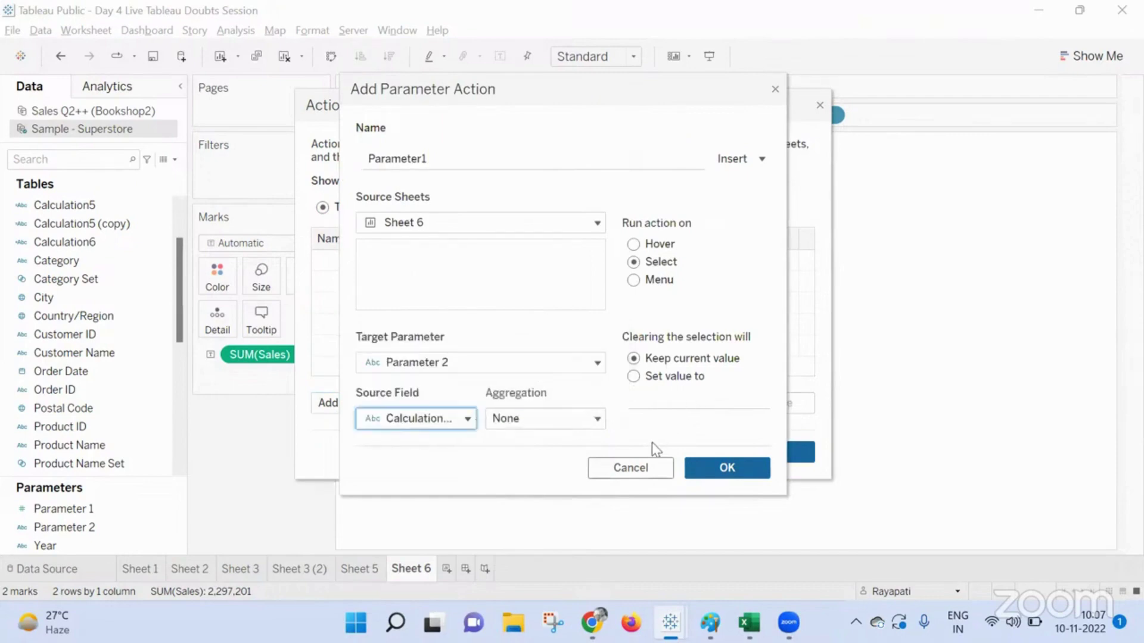
{"action": "left_click", "coordinate": [706, 468]}
{"action": "left_click", "coordinate": [770, 453]}
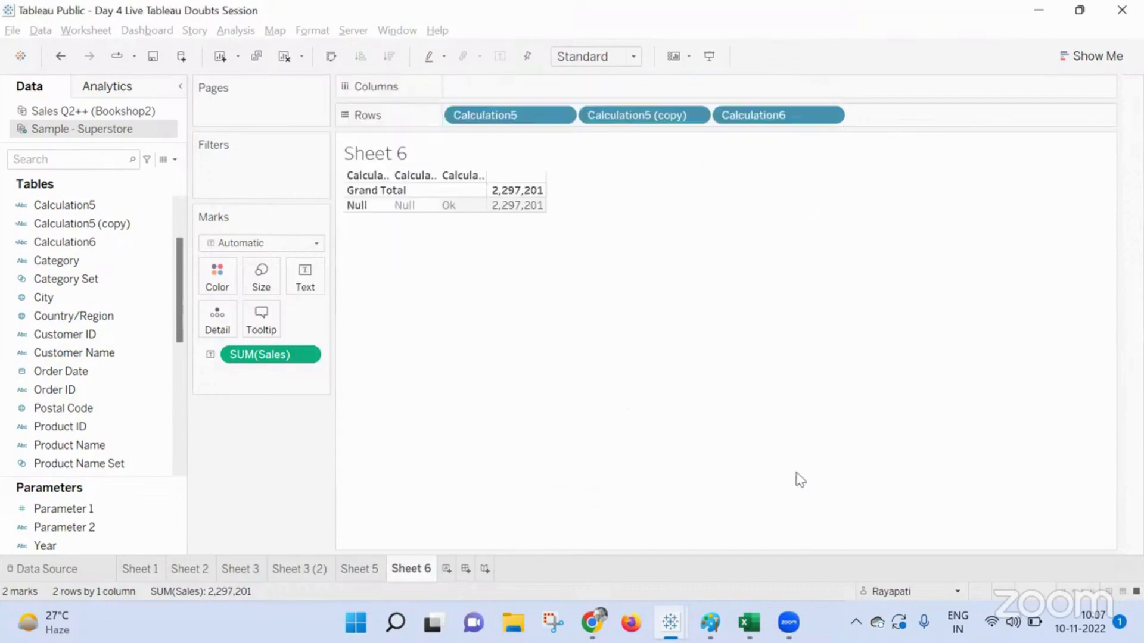
Expand the breakdown by selecting the sales value beneath the grand total, and hide the Calculation6 header.
{"action": "left_click", "coordinate": [507, 206]}
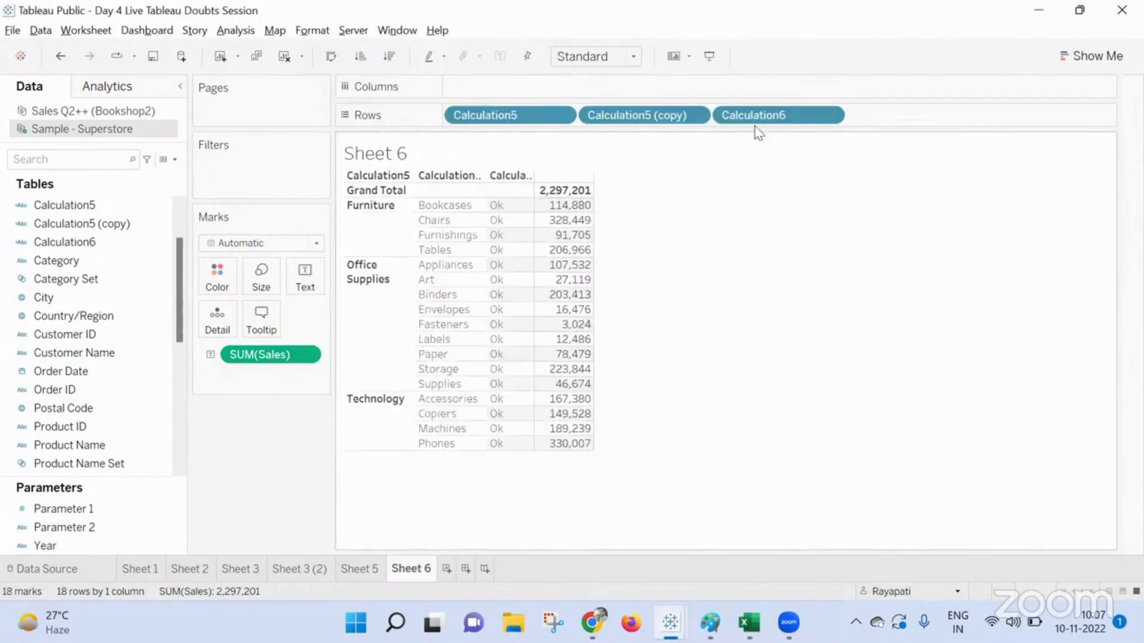
{"action": "right_click", "coordinate": [757, 120]}
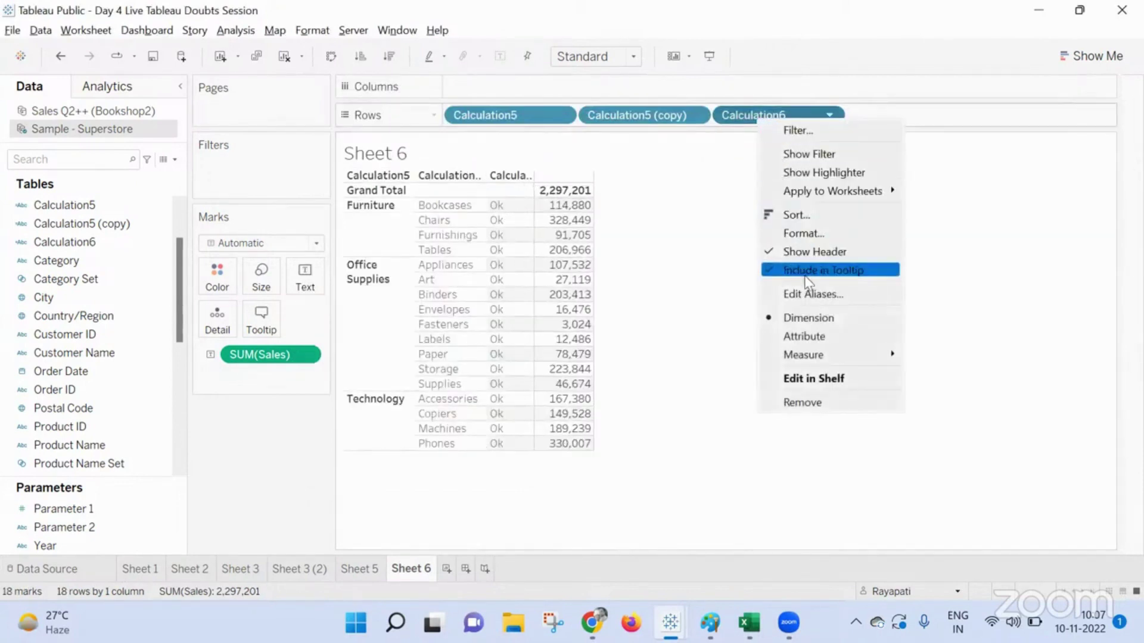
{"action": "left_click", "coordinate": [793, 251]}
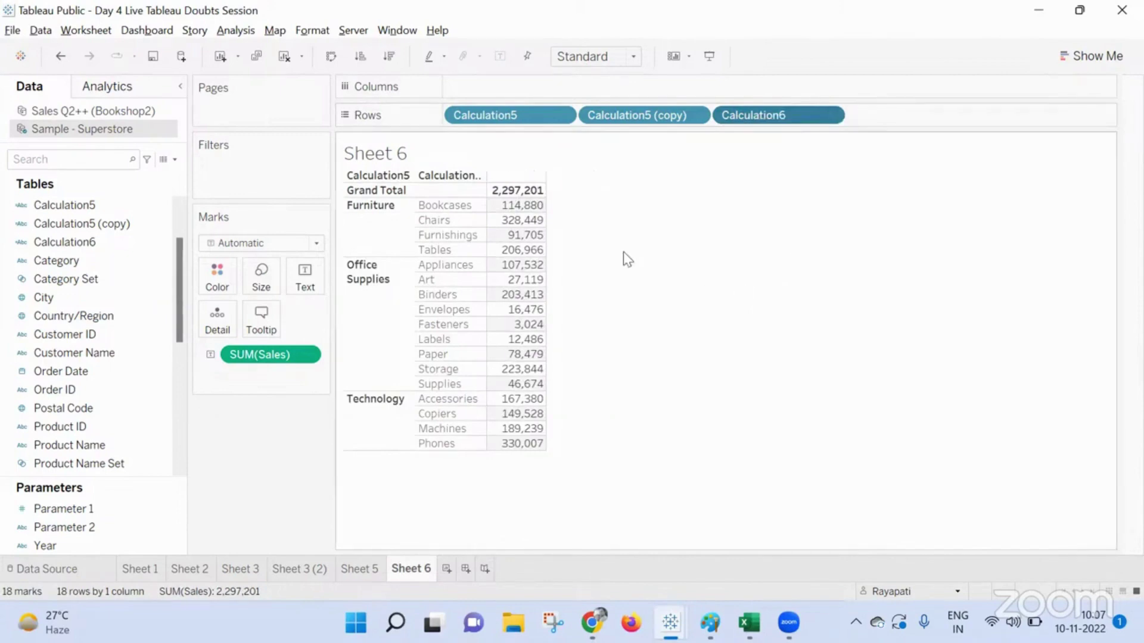
Edit the Parameter1 action so that clearing the selection sets the parameter to an empty value.
{"action": "left_click", "coordinate": [512, 193]}
{"action": "left_click", "coordinate": [513, 193]}
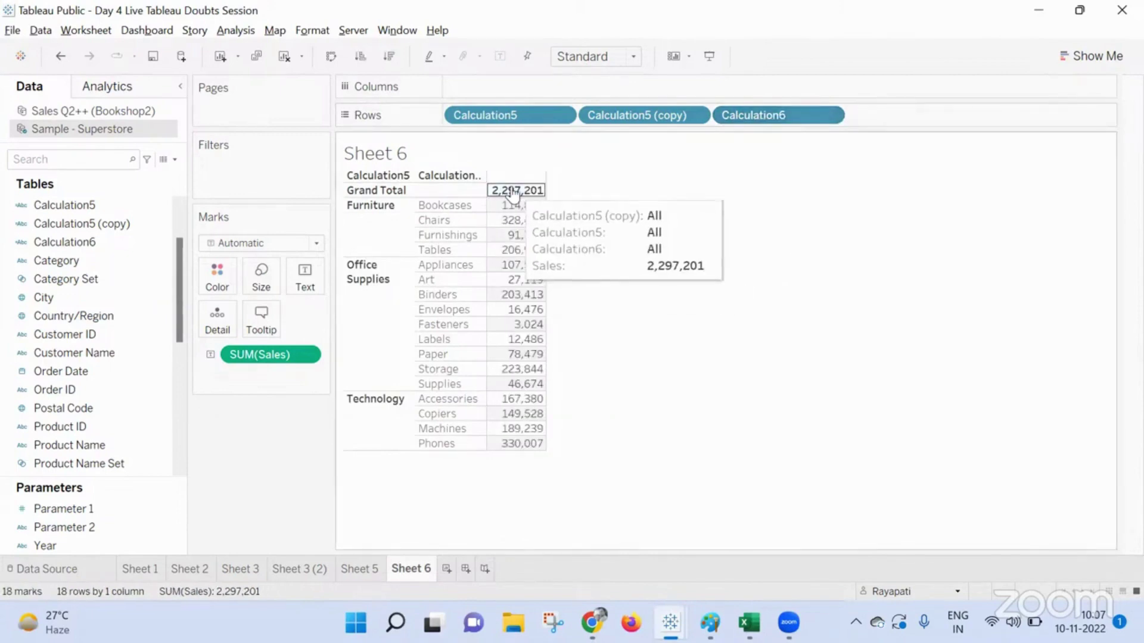
{"action": "left_click", "coordinate": [96, 31]}
{"action": "left_click", "coordinate": [119, 136]}
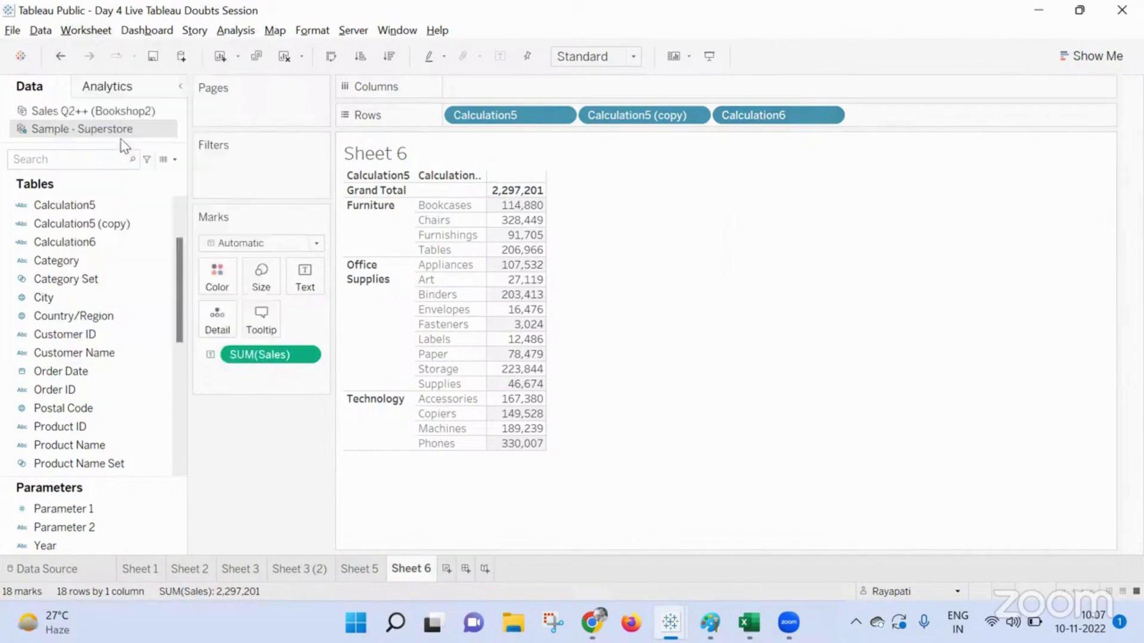
{"action": "double_click", "coordinate": [554, 272]}
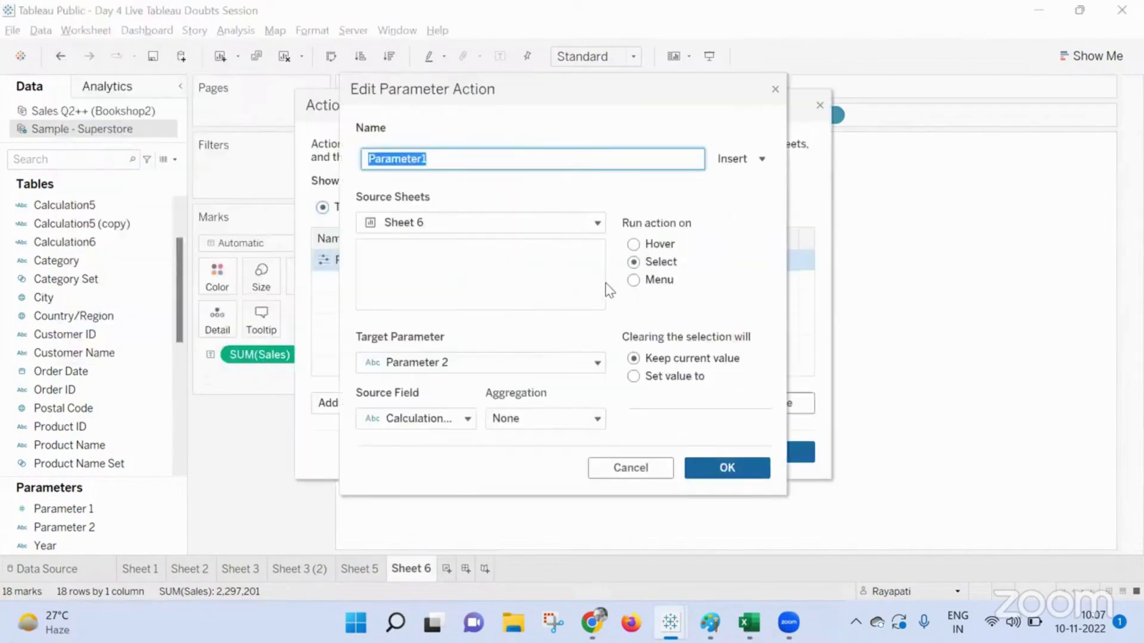
{"action": "left_click", "coordinate": [634, 376]}
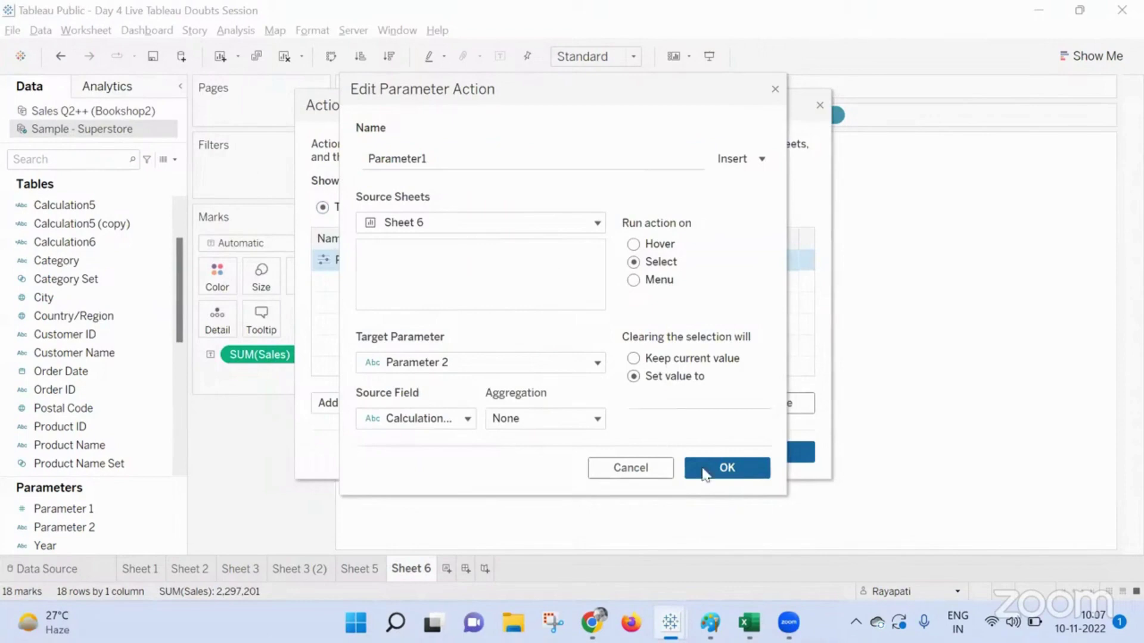
{"action": "left_click", "coordinate": [732, 471]}
{"action": "left_click", "coordinate": [759, 460]}
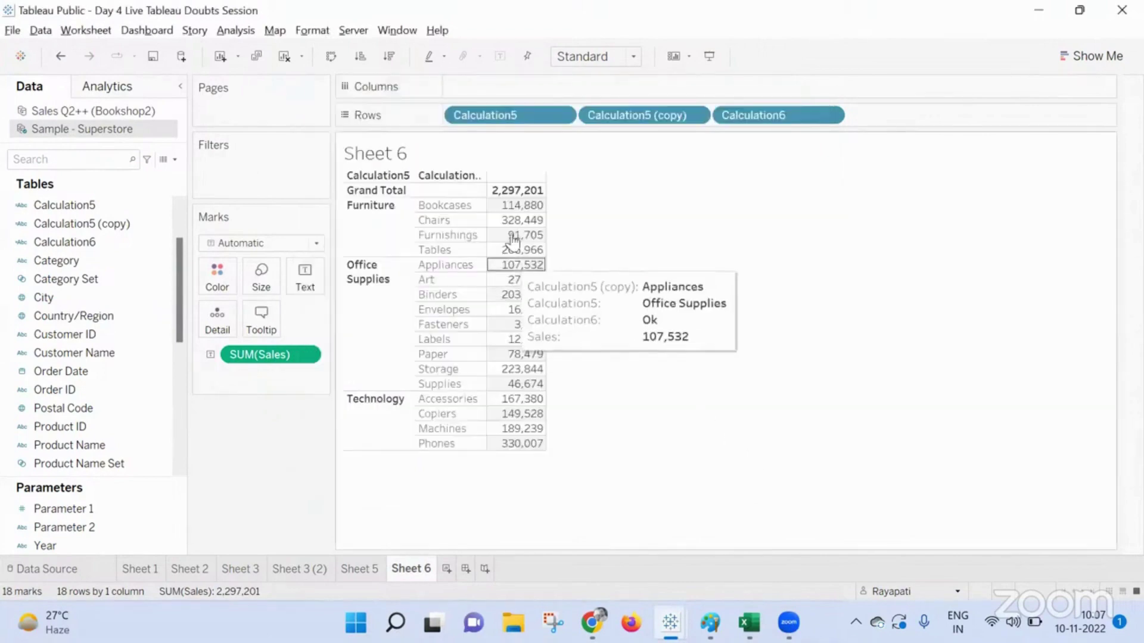
Test the parameter action by selecting and deselecting the grand total and the sales value beneath it.
{"action": "left_click", "coordinate": [516, 191]}
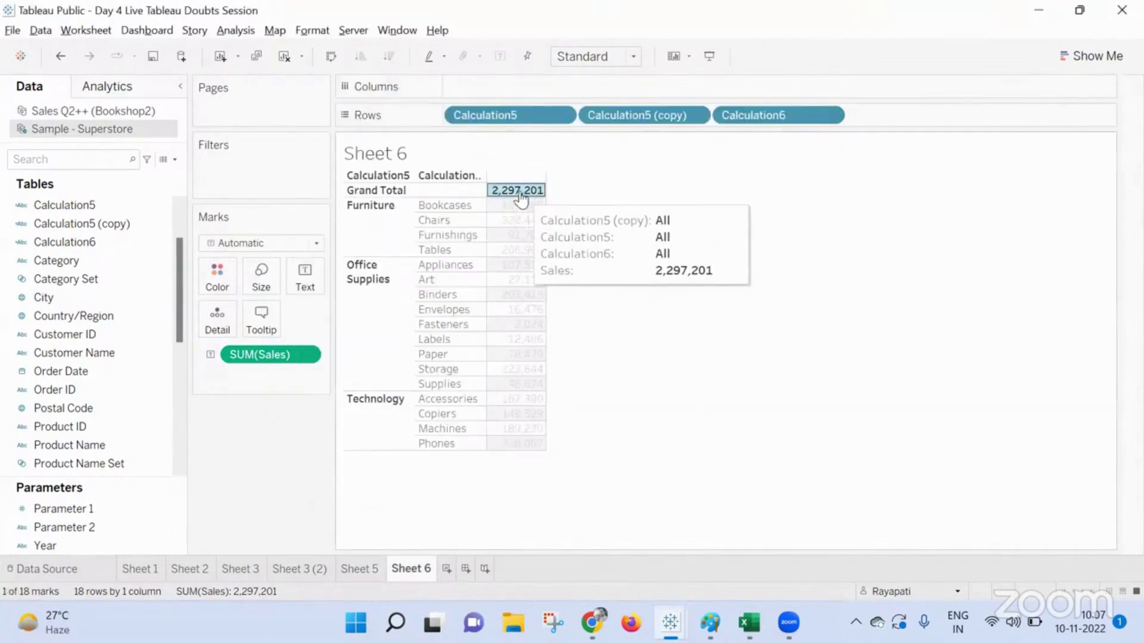
{"action": "left_click", "coordinate": [518, 192]}
{"action": "left_click", "coordinate": [470, 199]}
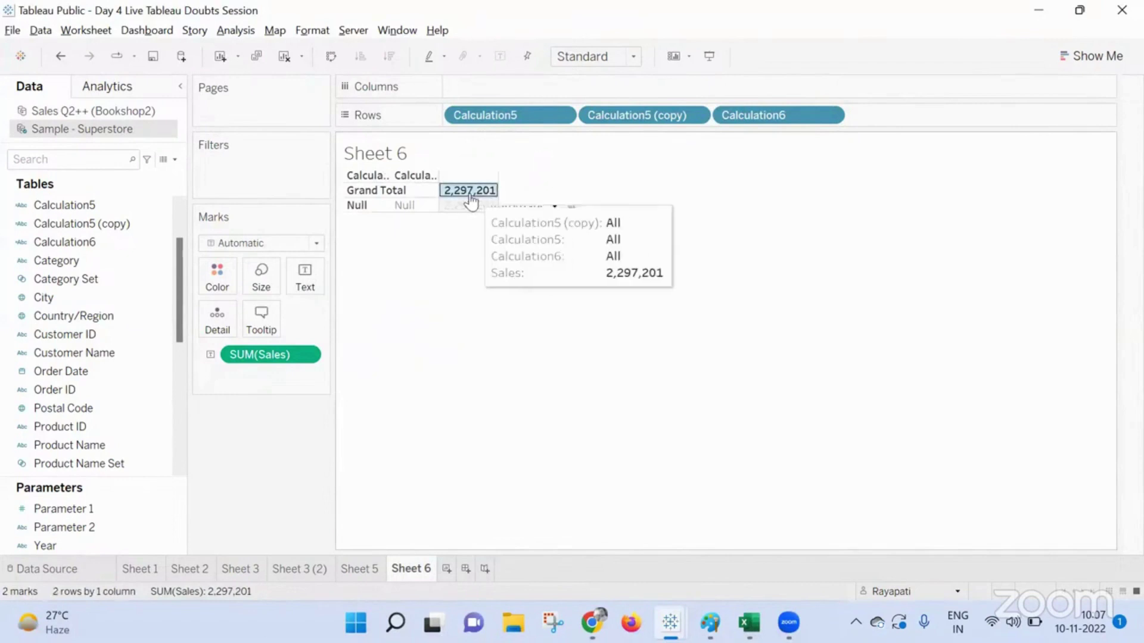
{"action": "left_click", "coordinate": [470, 199]}
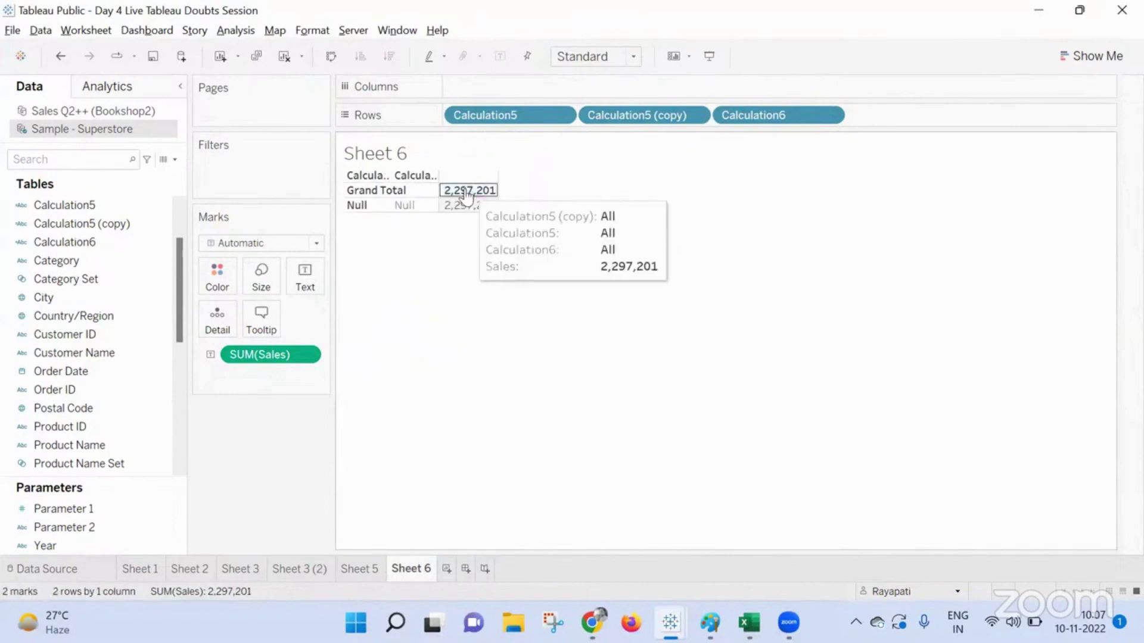
{"action": "left_click", "coordinate": [467, 198]}
{"action": "left_click", "coordinate": [467, 197]}
{"action": "left_click", "coordinate": [467, 198]}
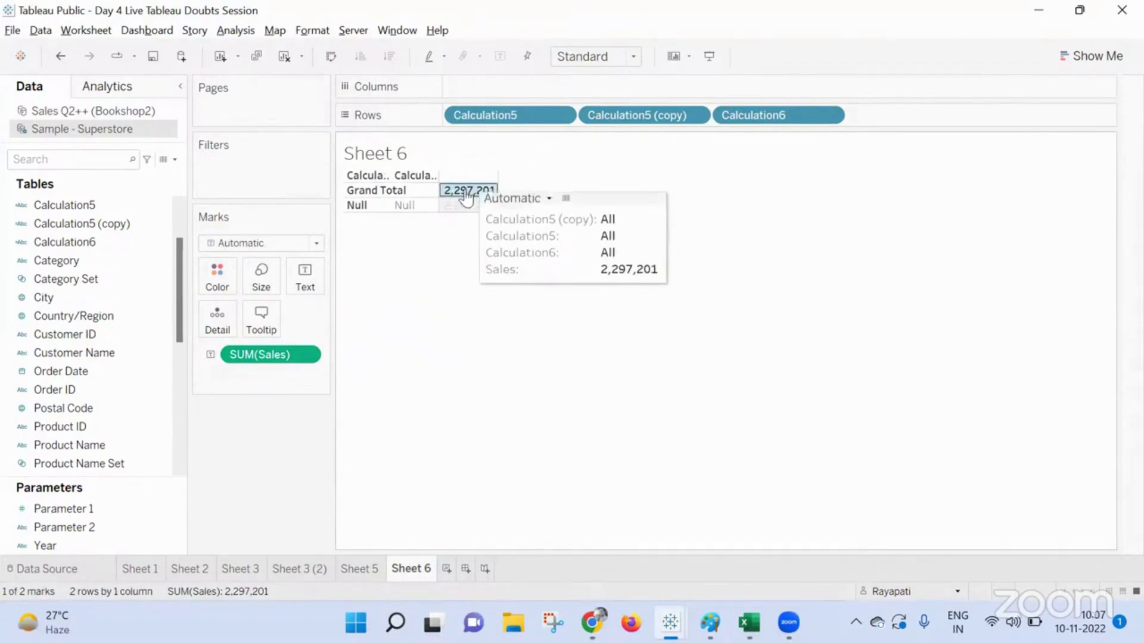
{"action": "left_click", "coordinate": [467, 198]}
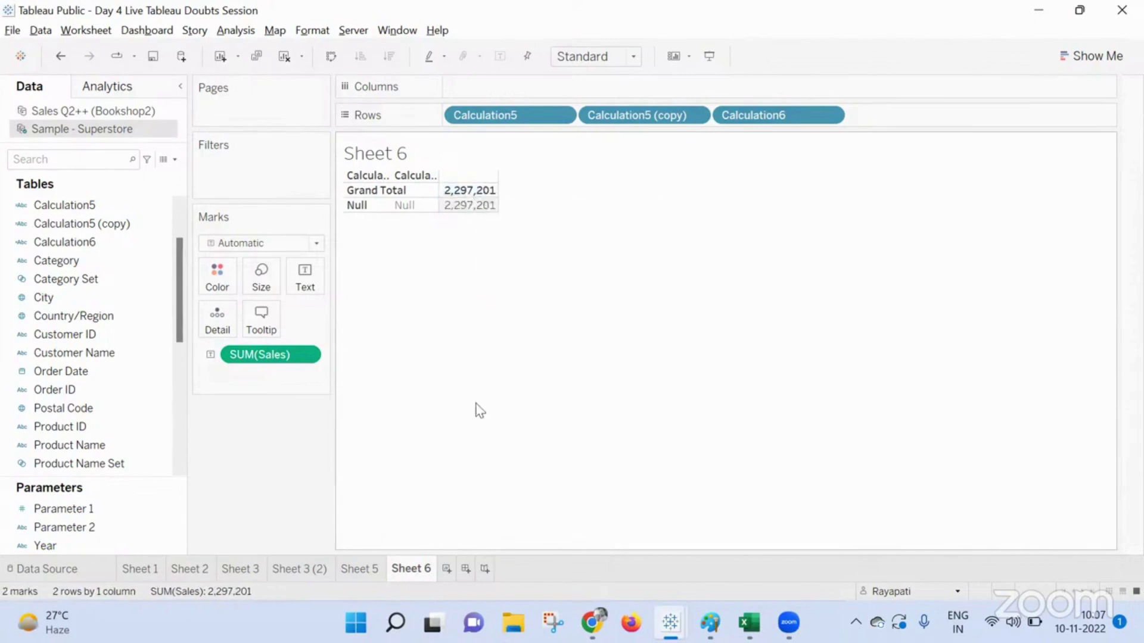
{"action": "left_click", "coordinate": [467, 198]}
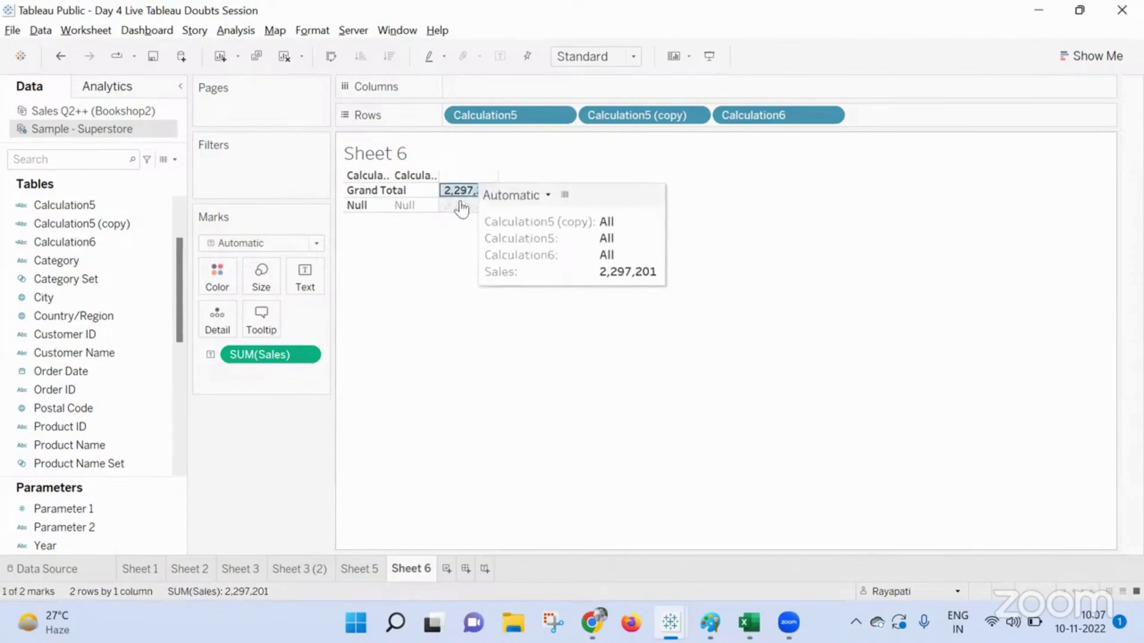
{"action": "left_click", "coordinate": [462, 267]}
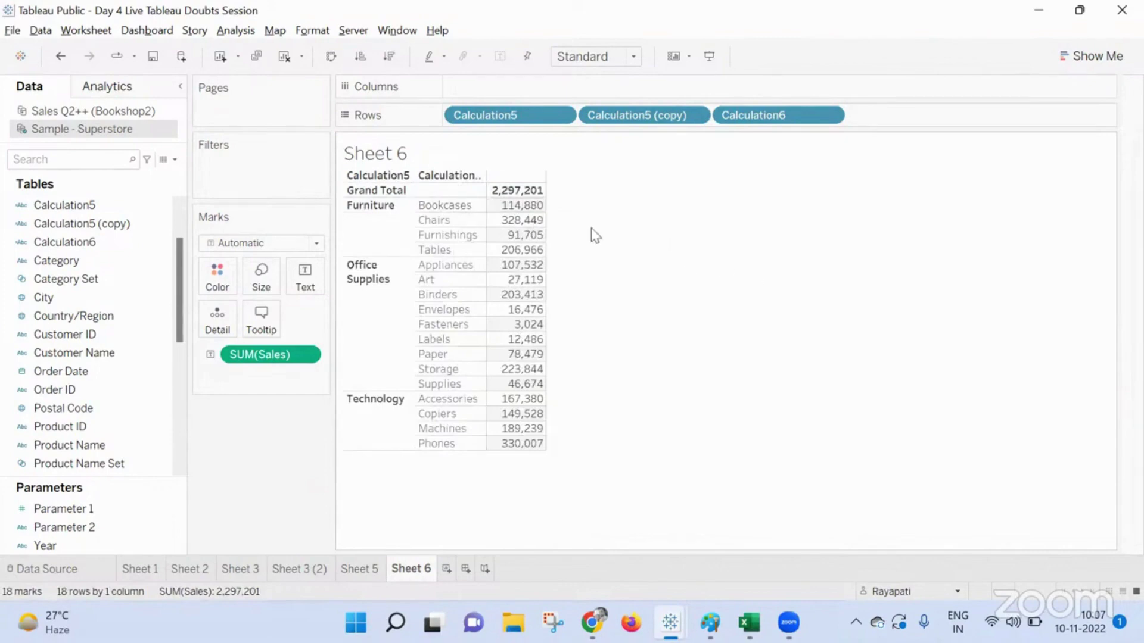
Turn off the option that places column totals above the sales breakdown, moving the grand total beneath it.
{"action": "left_click", "coordinate": [147, 30]}
{"action": "mouse_move", "coordinate": [86, 30]}
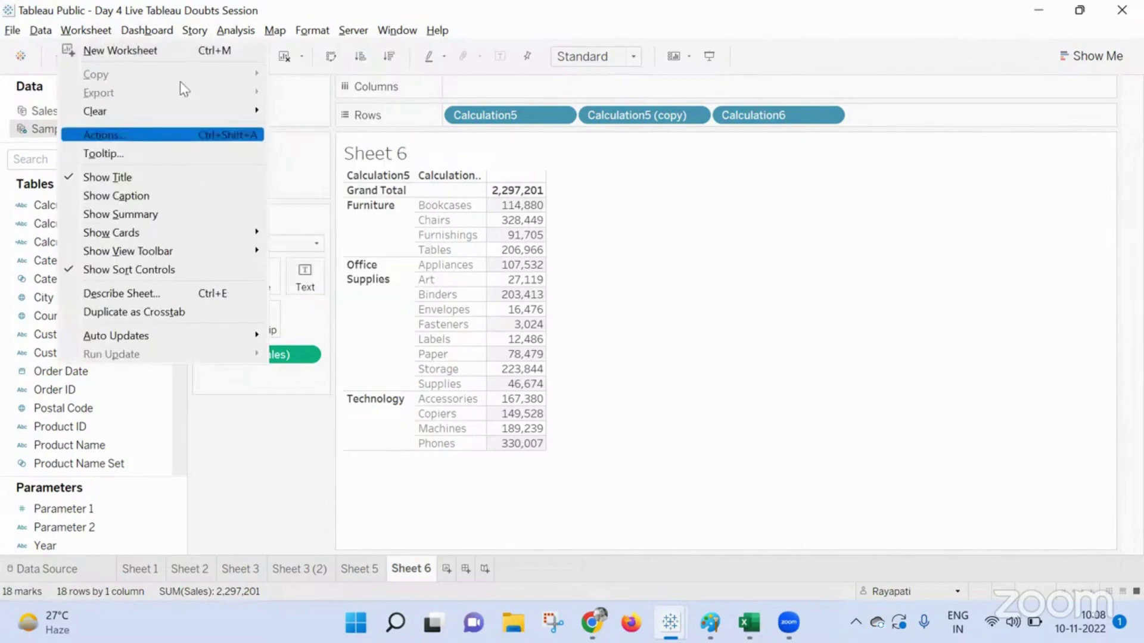
{"action": "mouse_move", "coordinate": [236, 31]}
{"action": "mouse_move", "coordinate": [427, 197]}
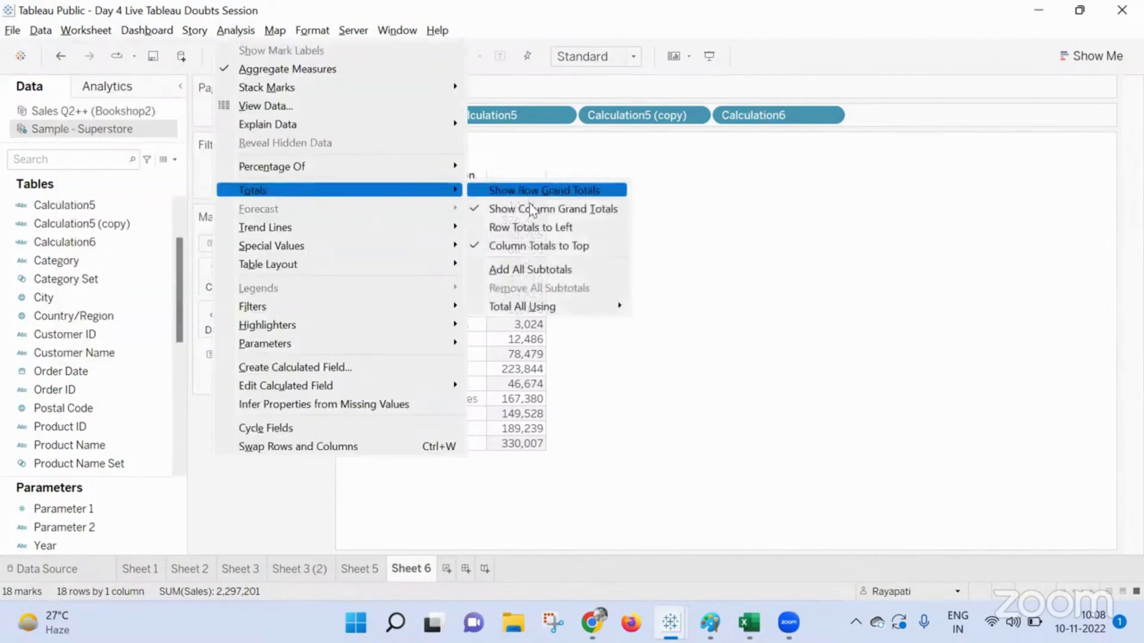
{"action": "left_click", "coordinate": [622, 246]}
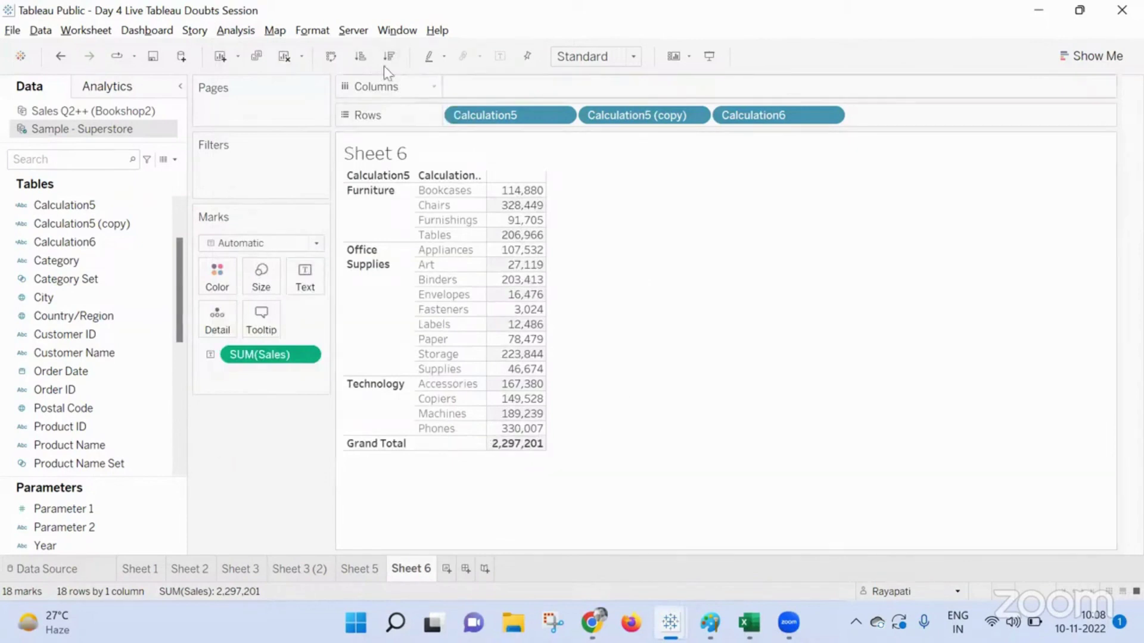
Remove the column grand totals from the Sheet 6 sales table.
{"action": "left_click", "coordinate": [81, 33]}
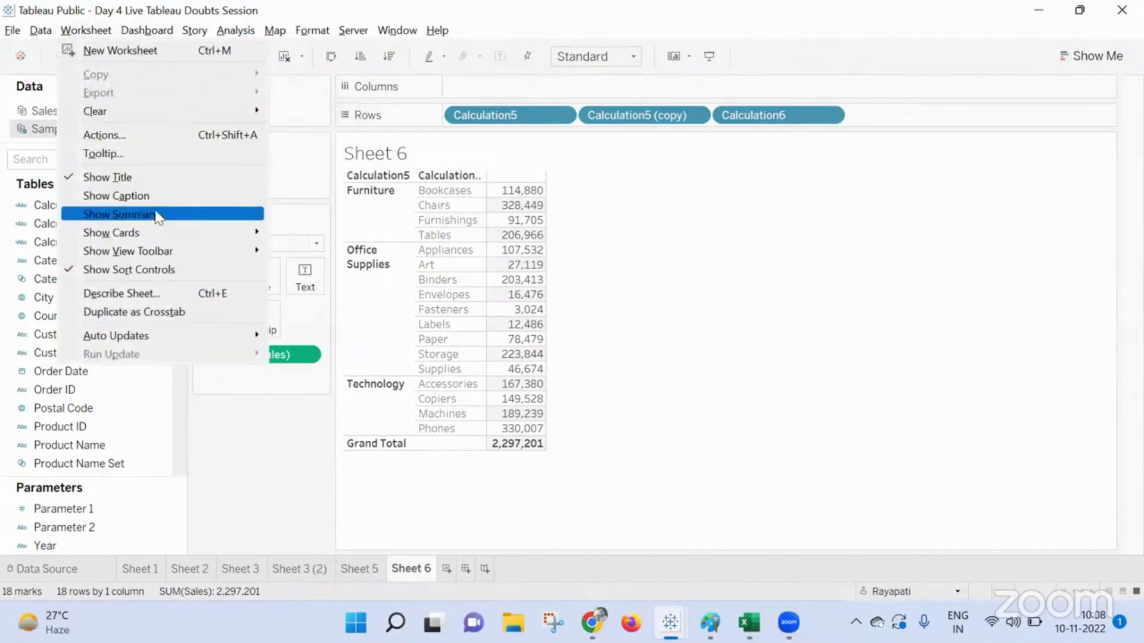
{"action": "mouse_move", "coordinate": [163, 238]}
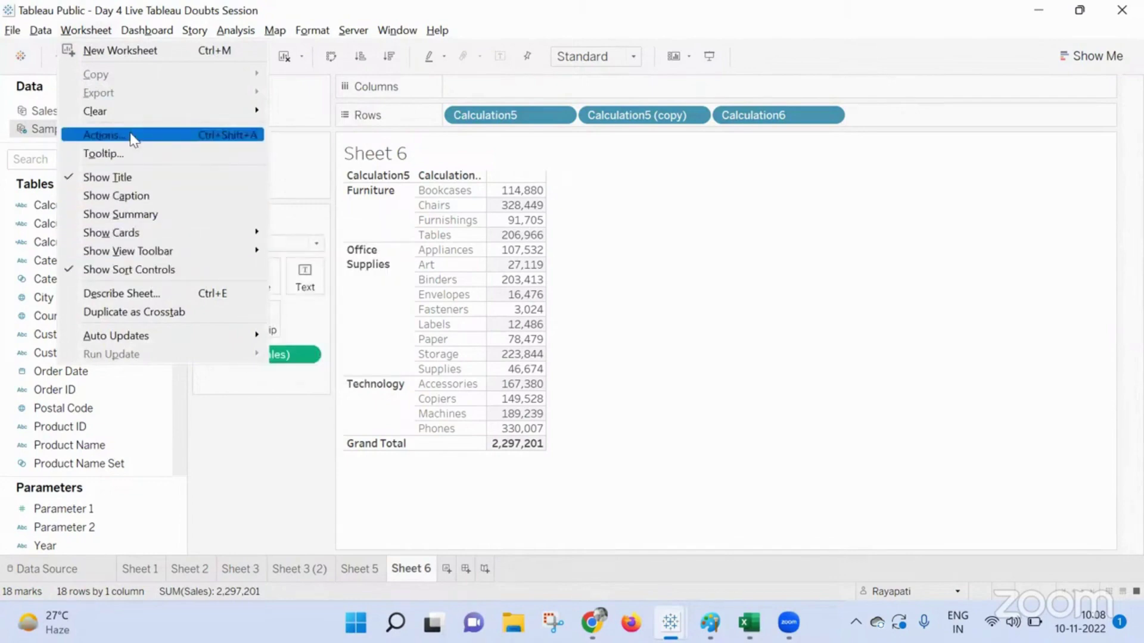
{"action": "left_click", "coordinate": [244, 27]}
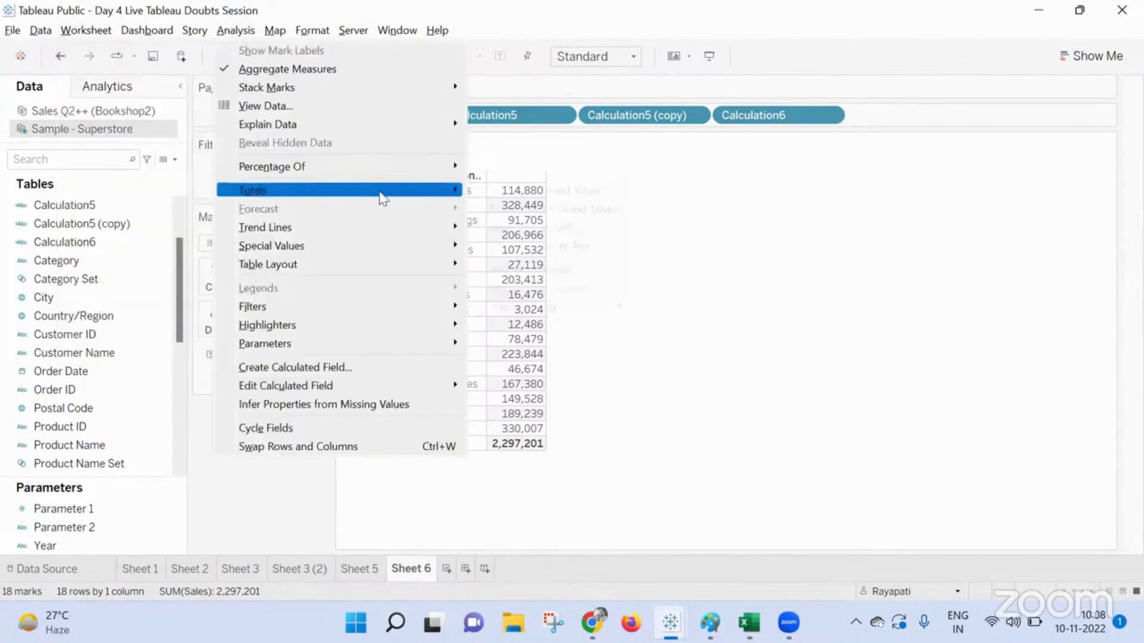
{"action": "mouse_move", "coordinate": [382, 191]}
{"action": "left_click", "coordinate": [532, 209]}
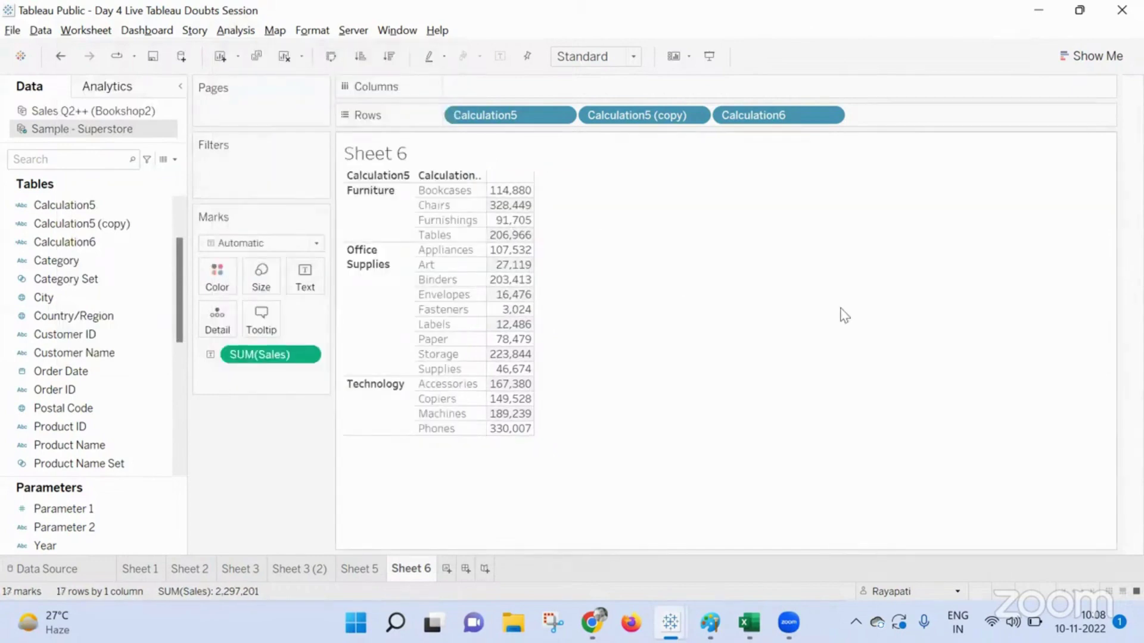
Test the parameter action without grand totals by selecting the Bookcases sales value and the collapsed total to toggle the breakdown.
{"action": "left_click", "coordinate": [510, 190]}
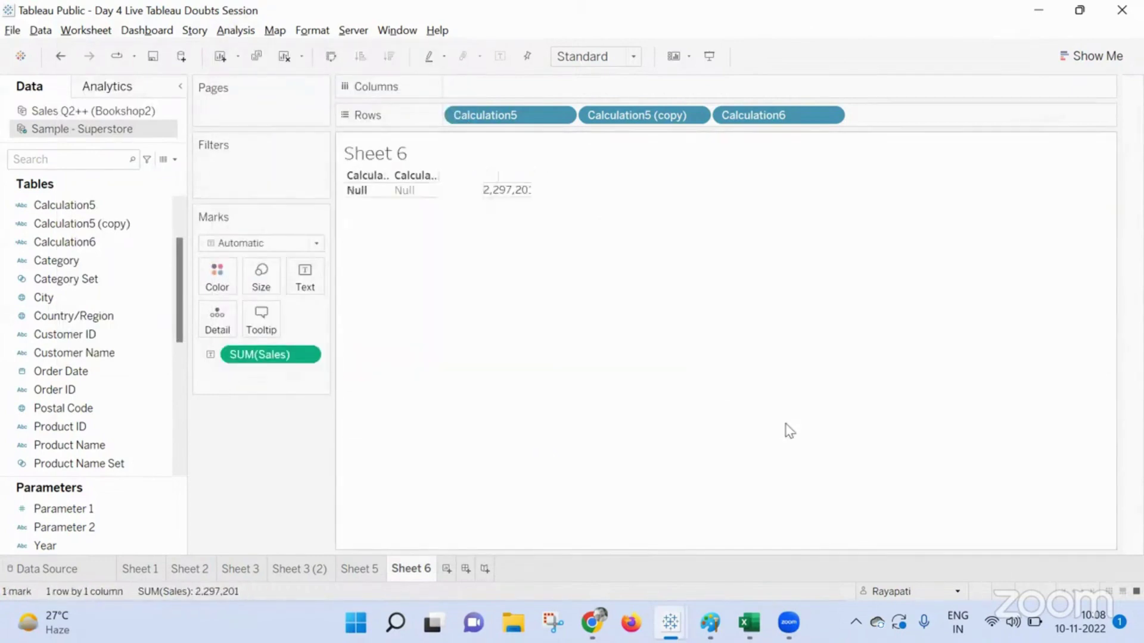
{"action": "left_click", "coordinate": [475, 199]}
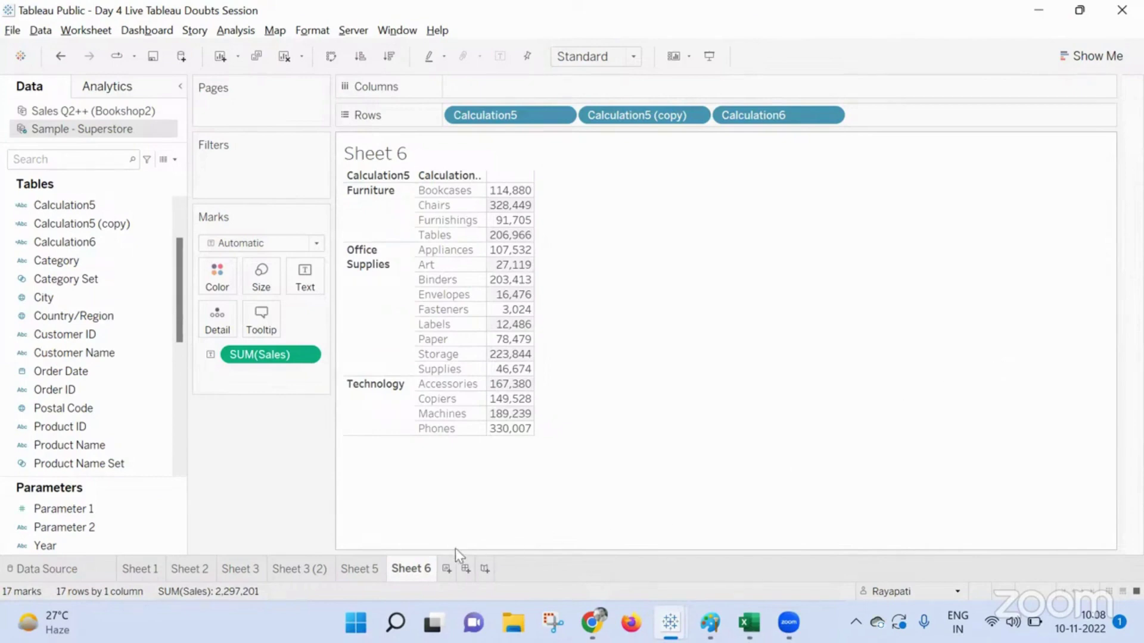
Add a new blank worksheet after Sheet 6.
{"action": "left_click", "coordinate": [447, 569]}
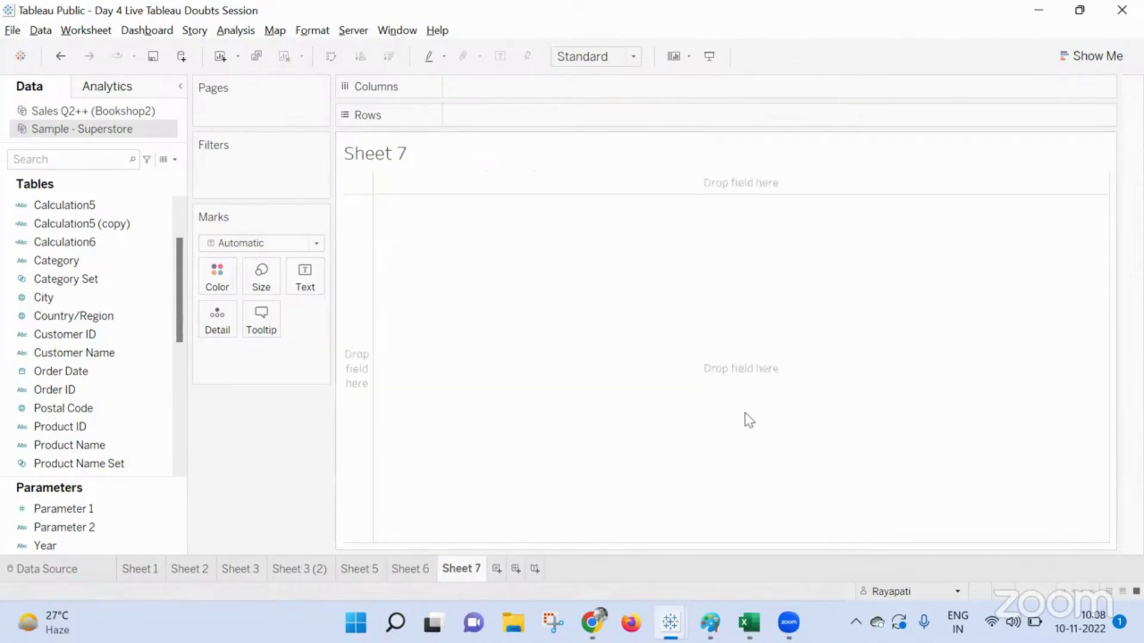